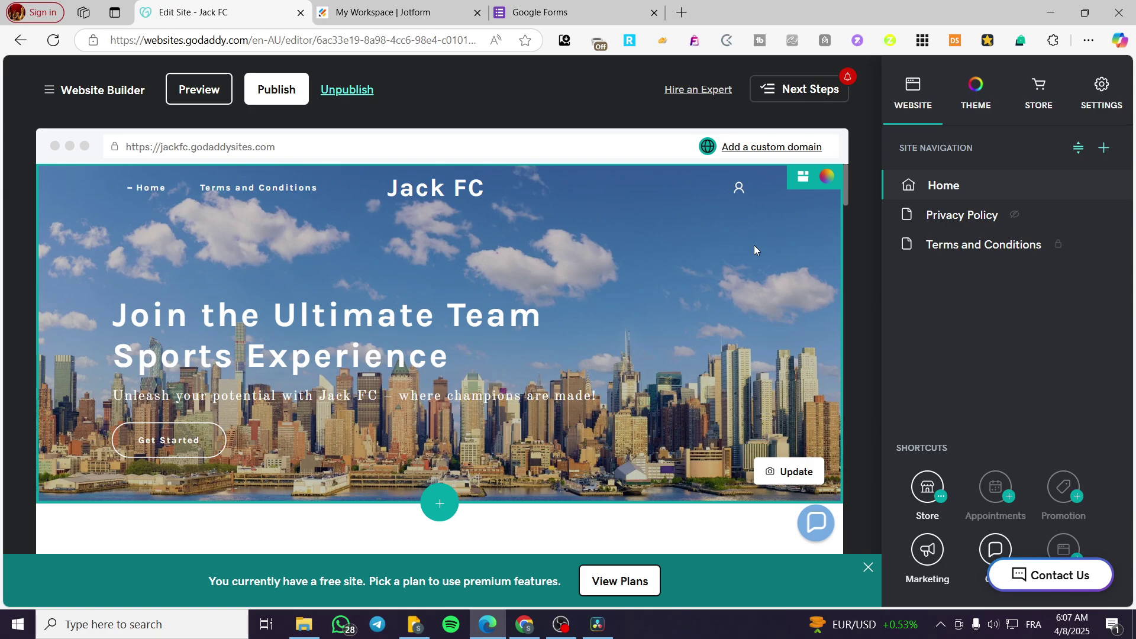
# Add an empty HTML custom-code section (Files & Web) just above the About Jack FC section
pyautogui.scroll(-5, 710, 272)
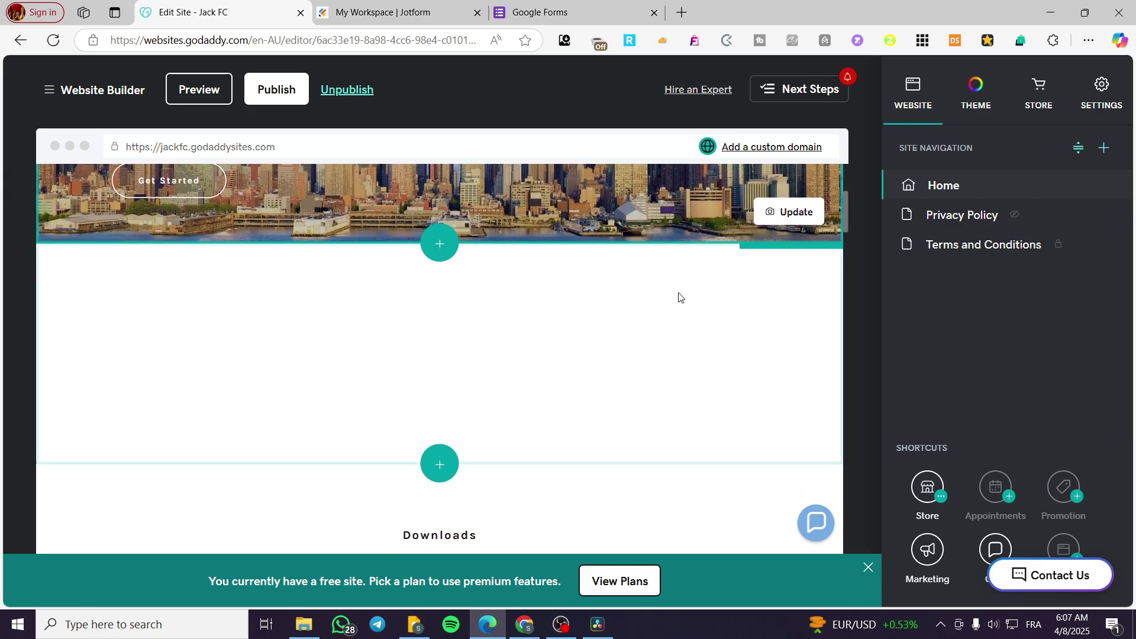
pyautogui.scroll(5, 659, 359)
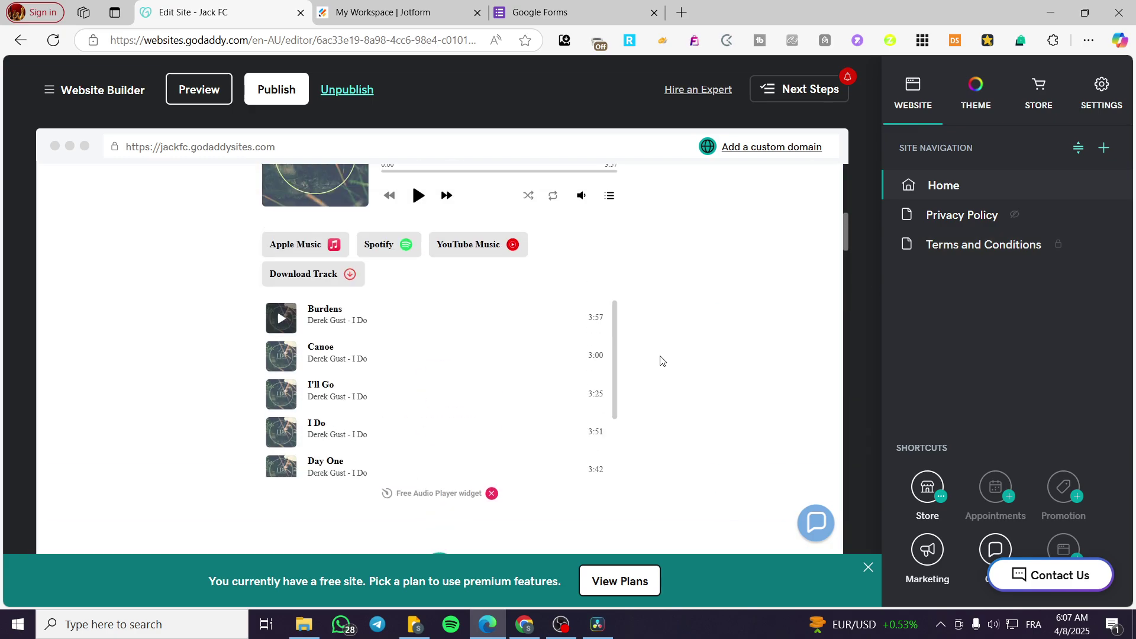
pyautogui.scroll(10, 659, 359)
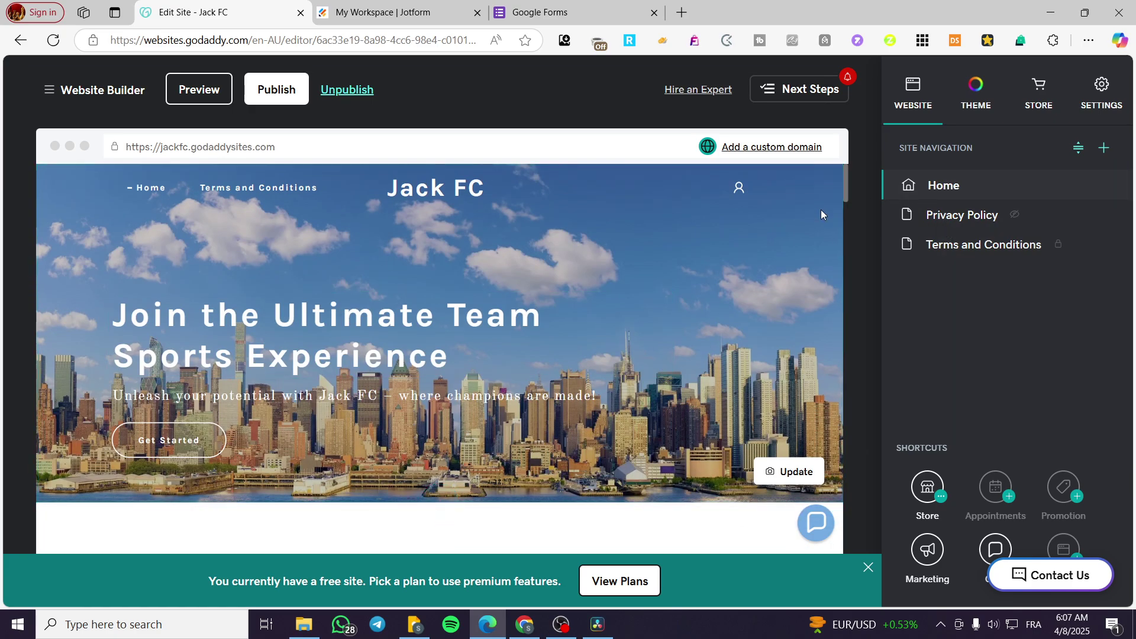
pyautogui.scroll(-10, 769, 236)
pyautogui.scroll(-5, 750, 235)
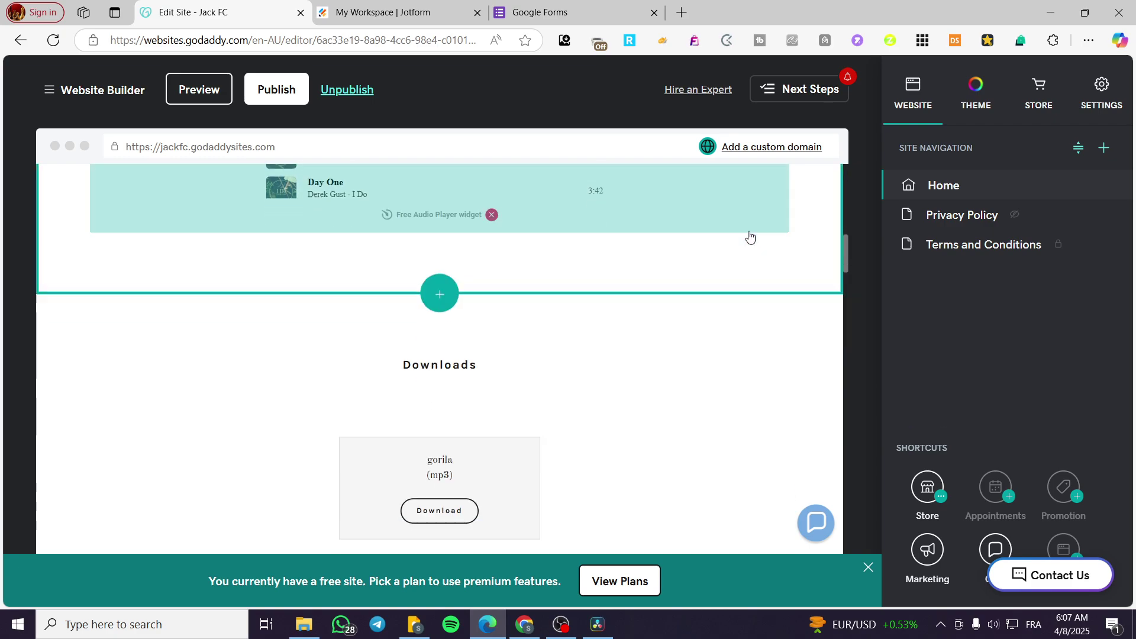
pyautogui.scroll(-2, 651, 266)
pyautogui.scroll(-3, 580, 308)
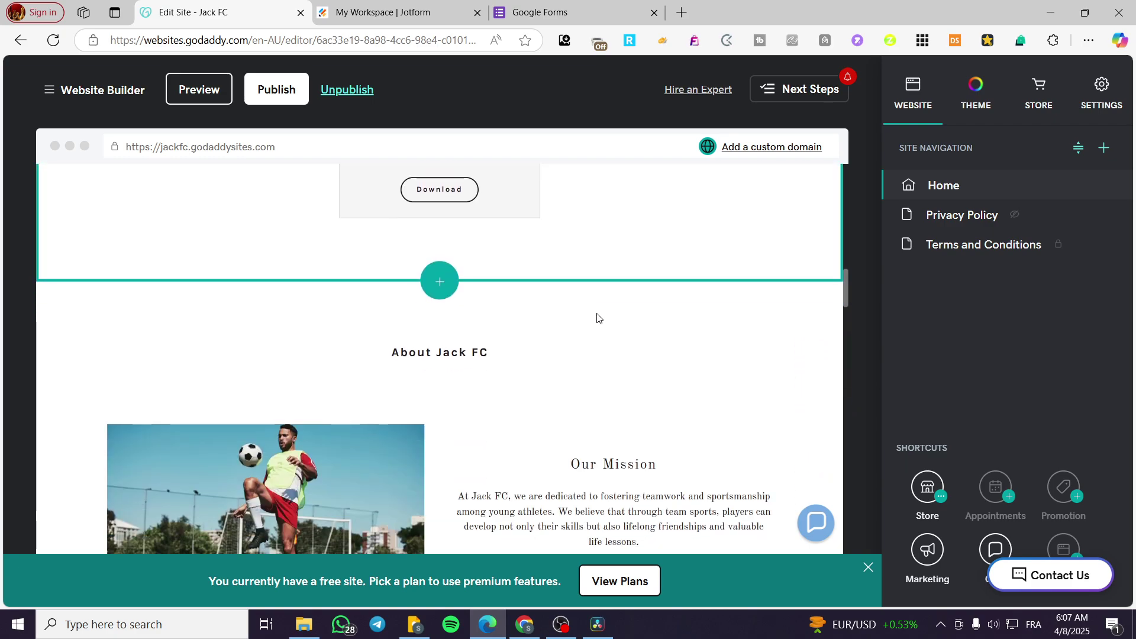
pyautogui.click(435, 280)
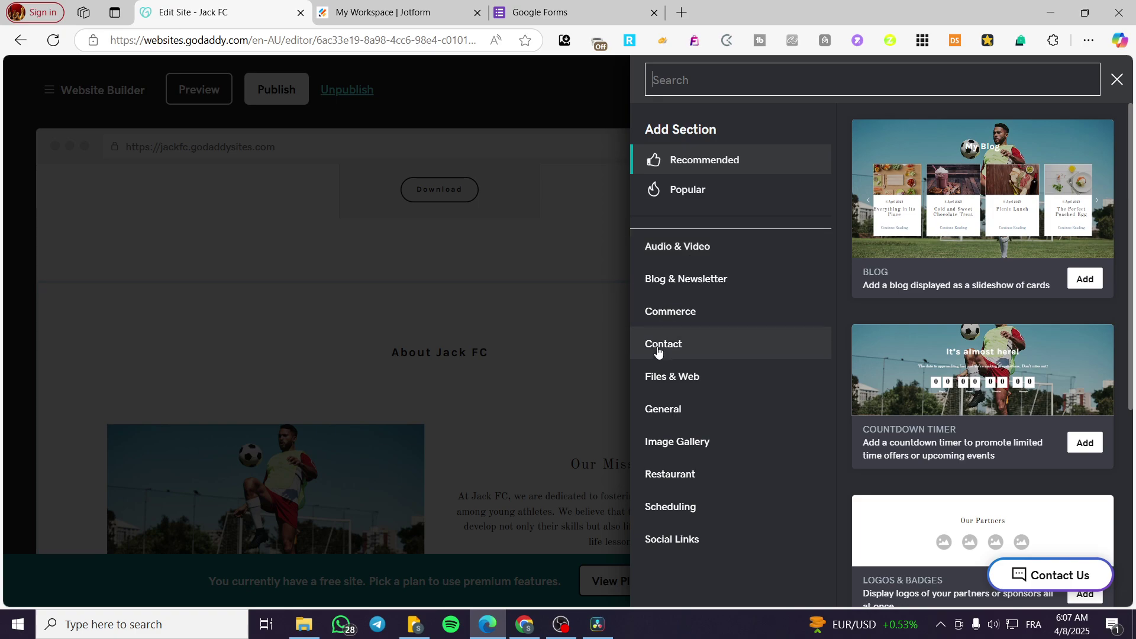
pyautogui.click(656, 382)
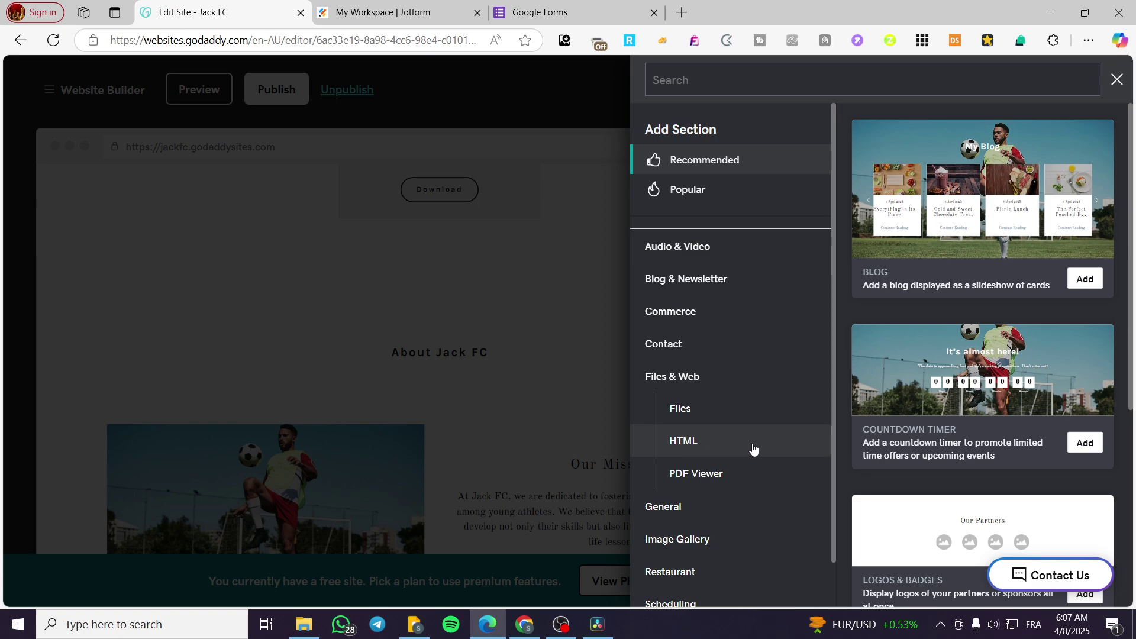
pyautogui.click(714, 448)
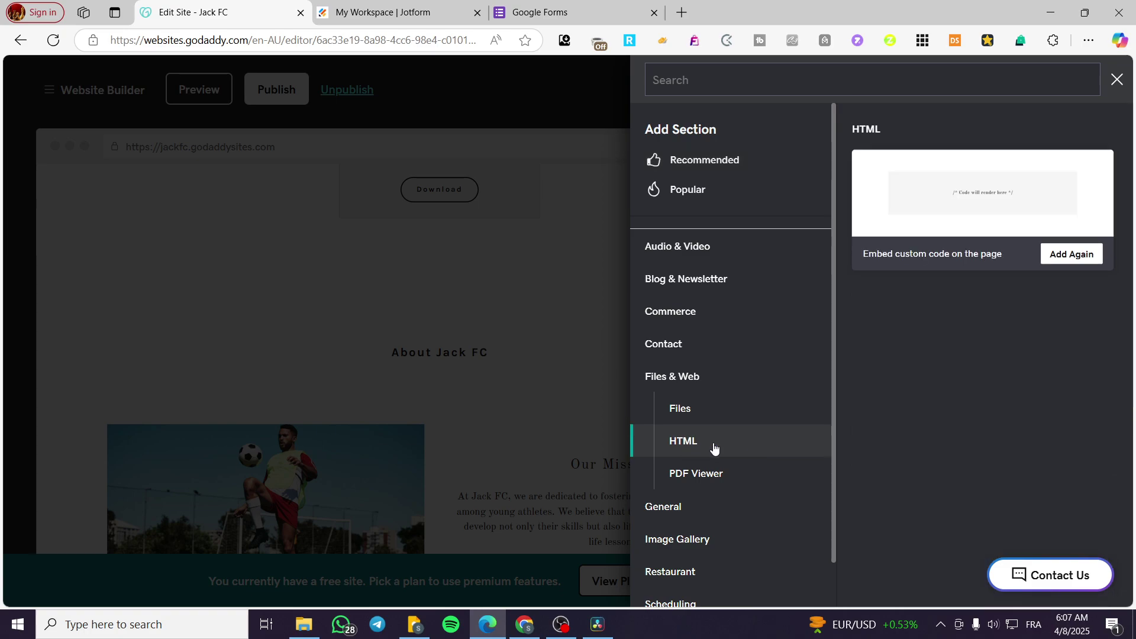
pyautogui.click(1081, 259)
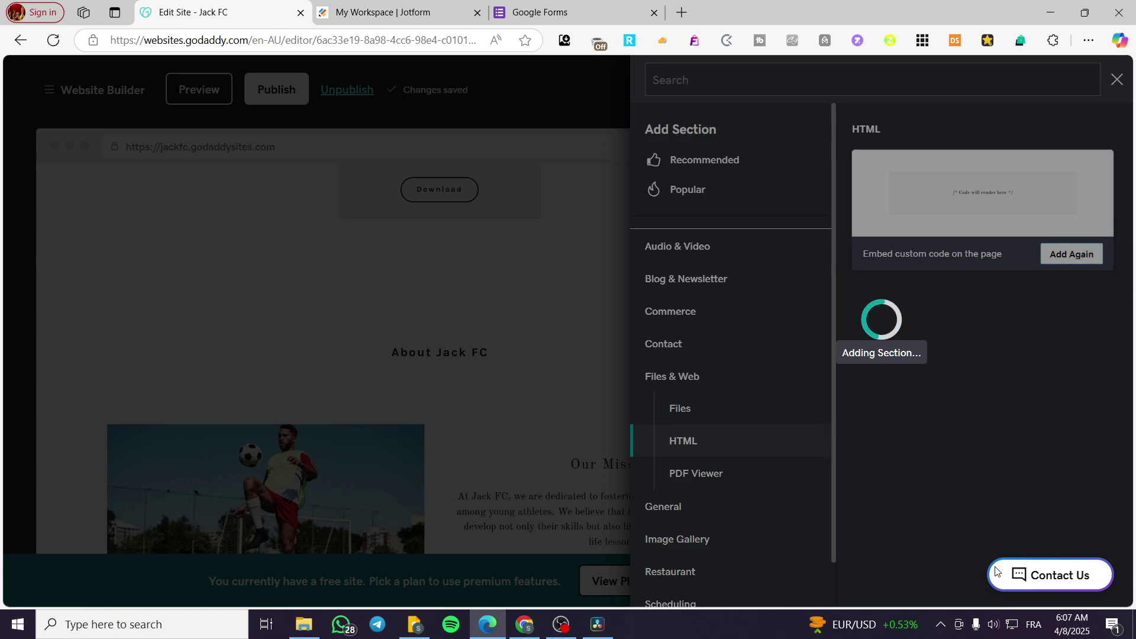
pyautogui.scroll(-2, 1052, 436)
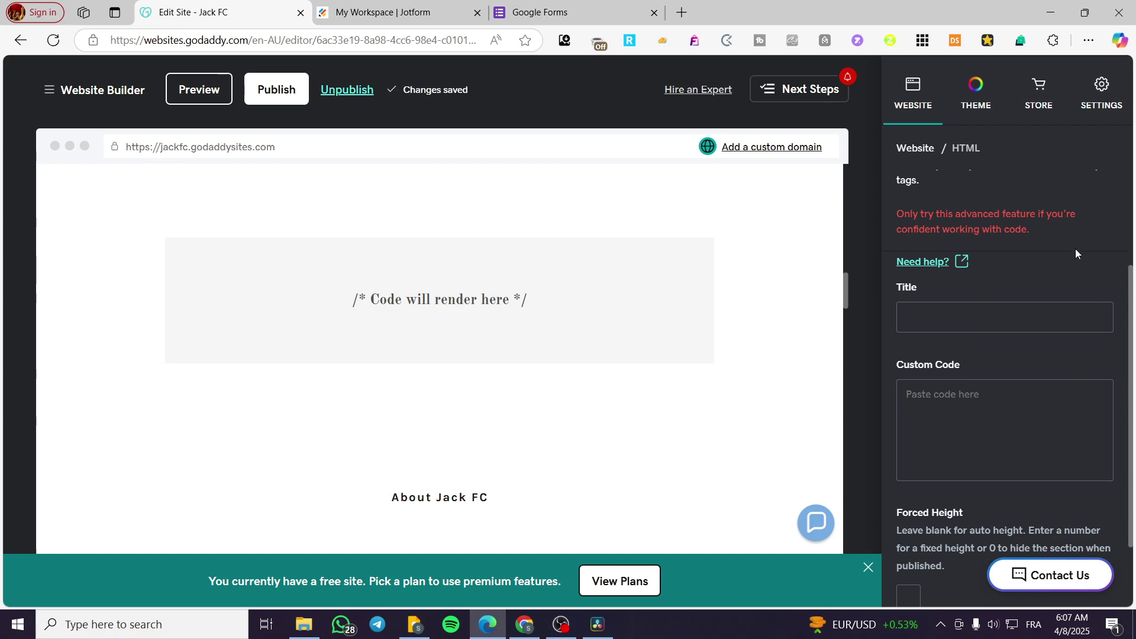
# Select the HTML section's Title and Custom Code fields, leaving both blank
pyautogui.click(953, 317)
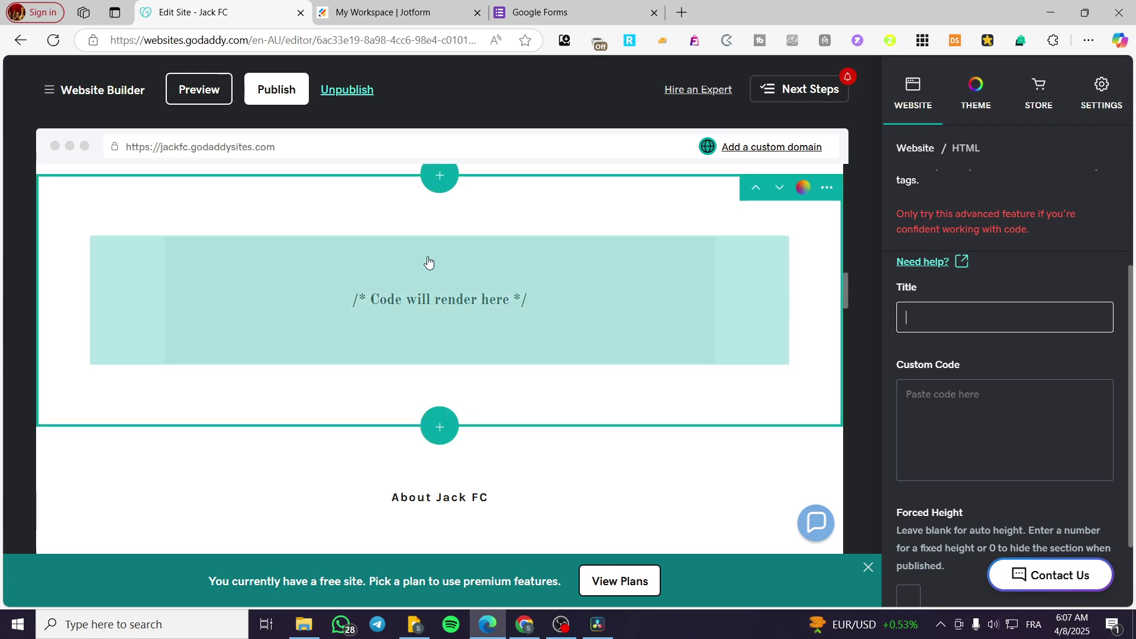
pyautogui.click(918, 419)
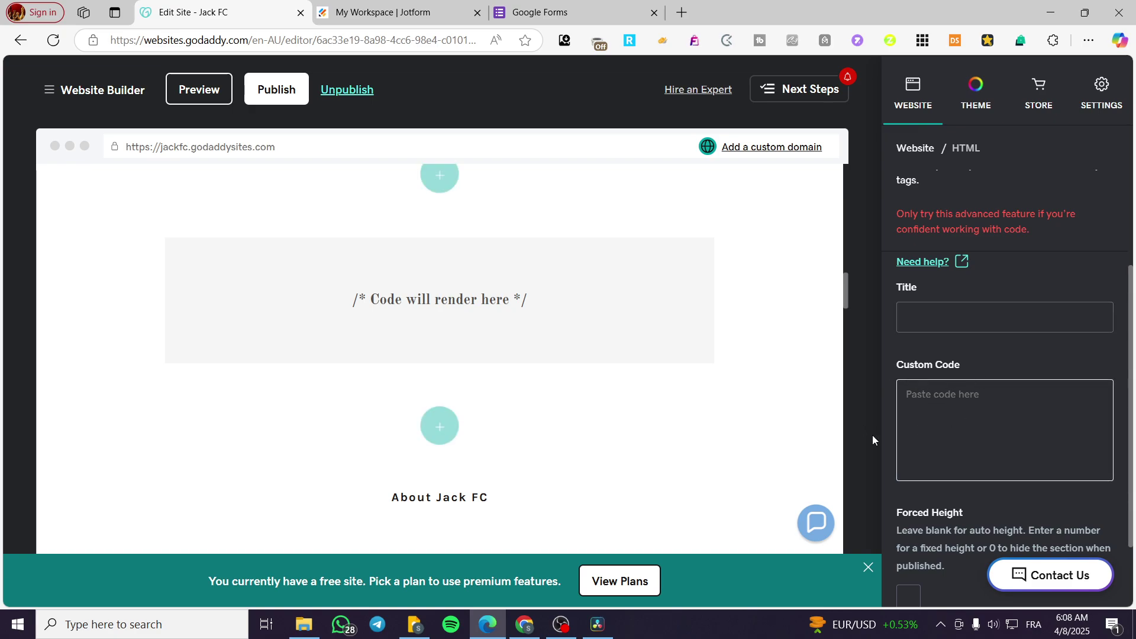
# Dismiss Jotform's Get more forms offer and close the Google Forms tab
pyautogui.click(395, 7)
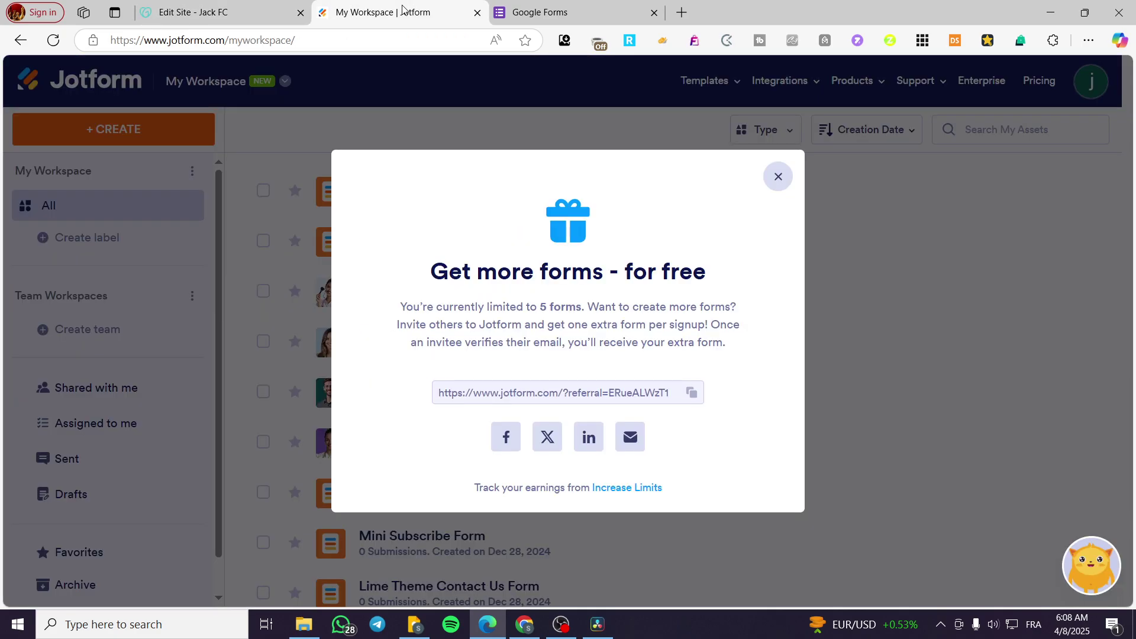
pyautogui.click(775, 175)
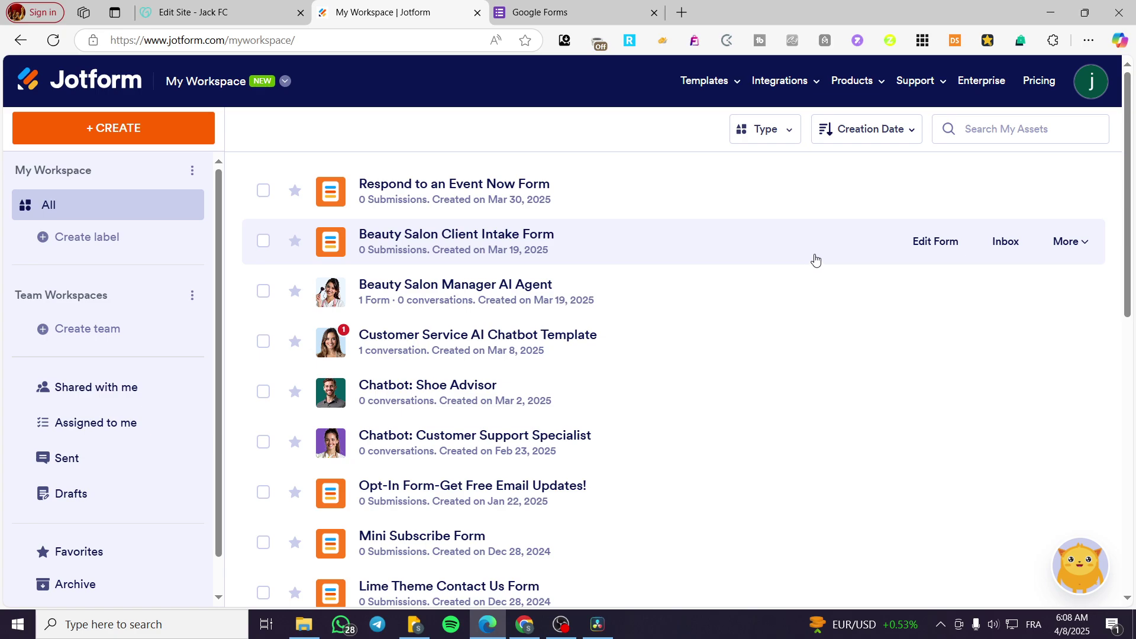
pyautogui.click(549, 8)
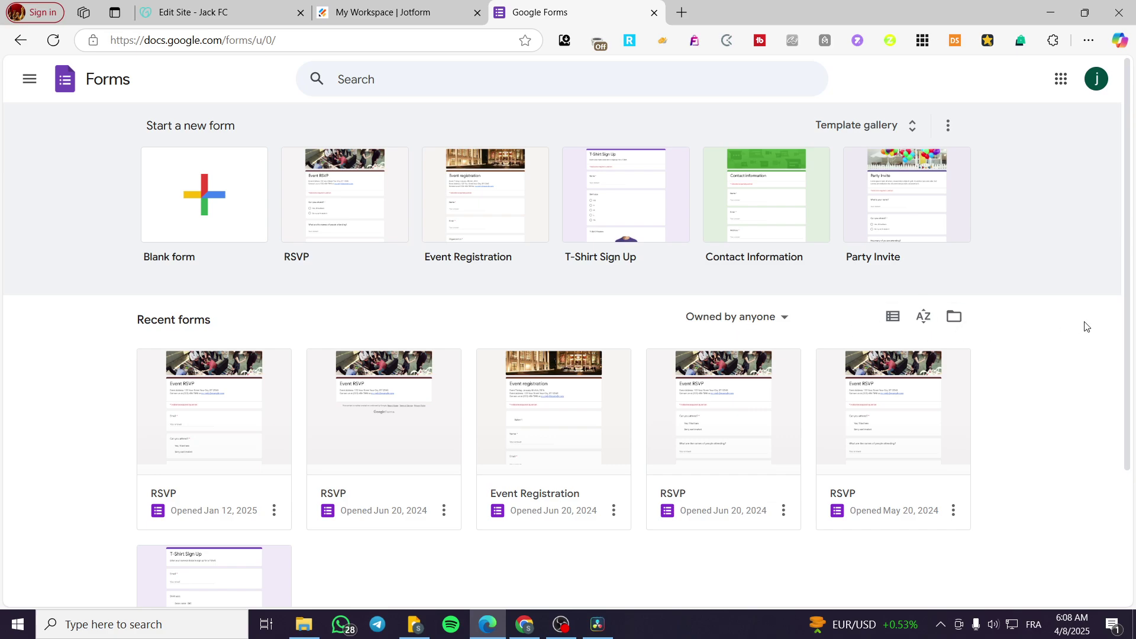
pyautogui.click(355, 8)
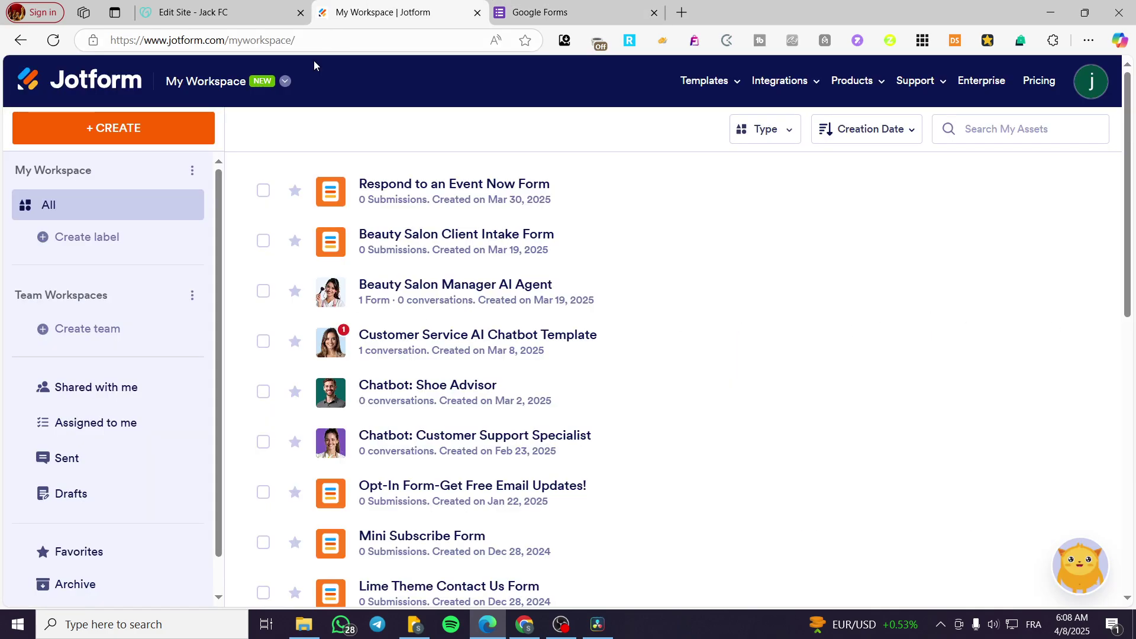
pyautogui.click(561, 22)
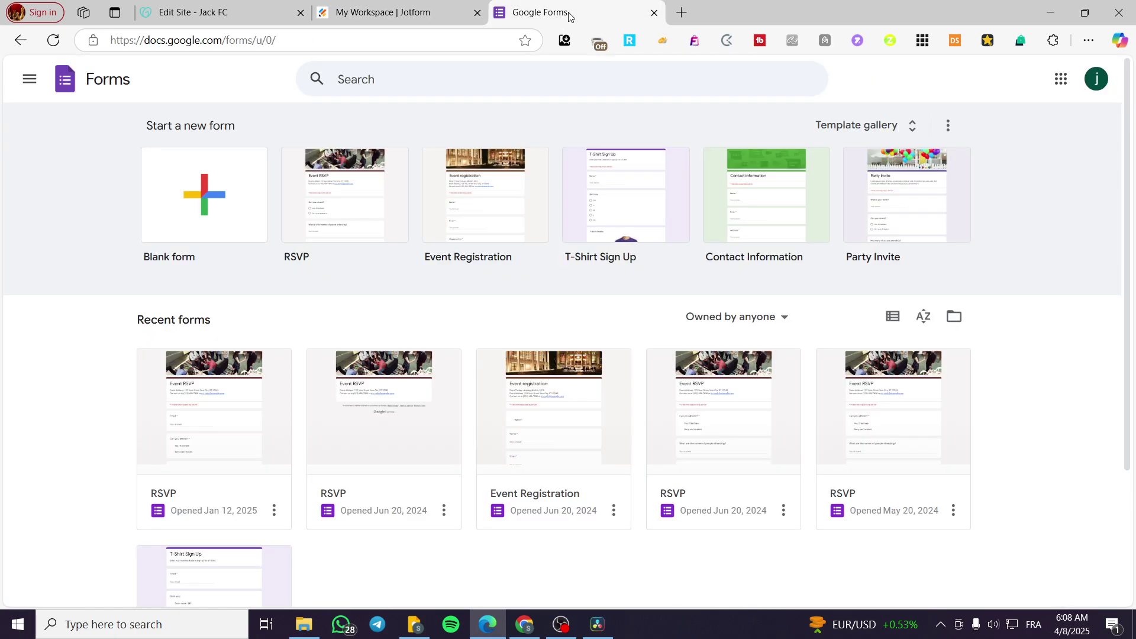
pyautogui.click(400, 16)
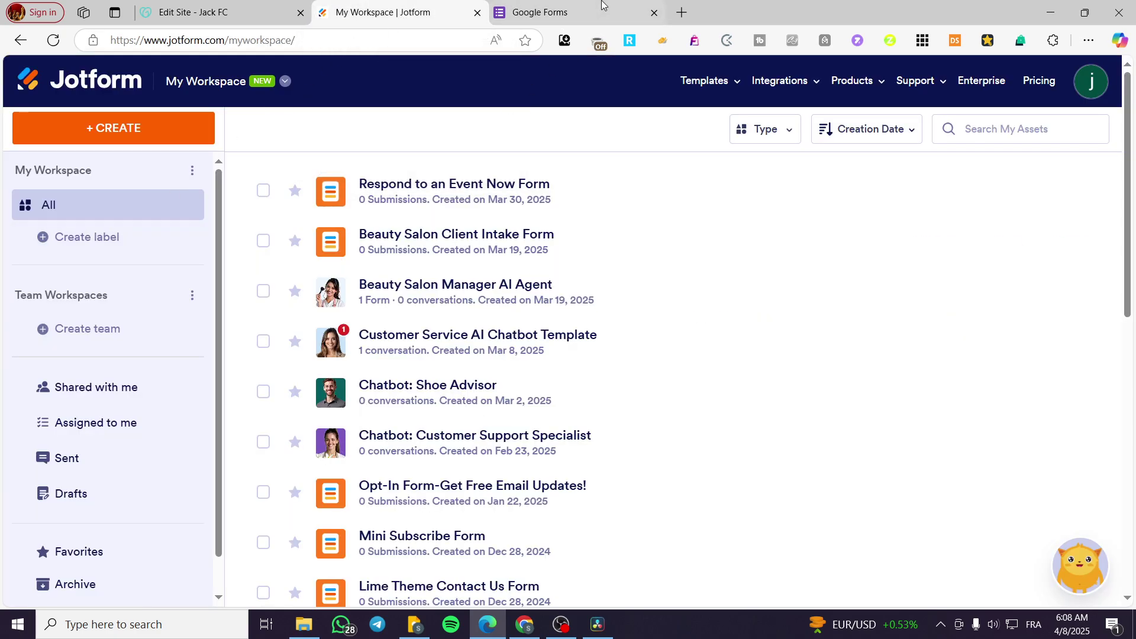
pyautogui.click(514, 12)
pyautogui.click(654, 13)
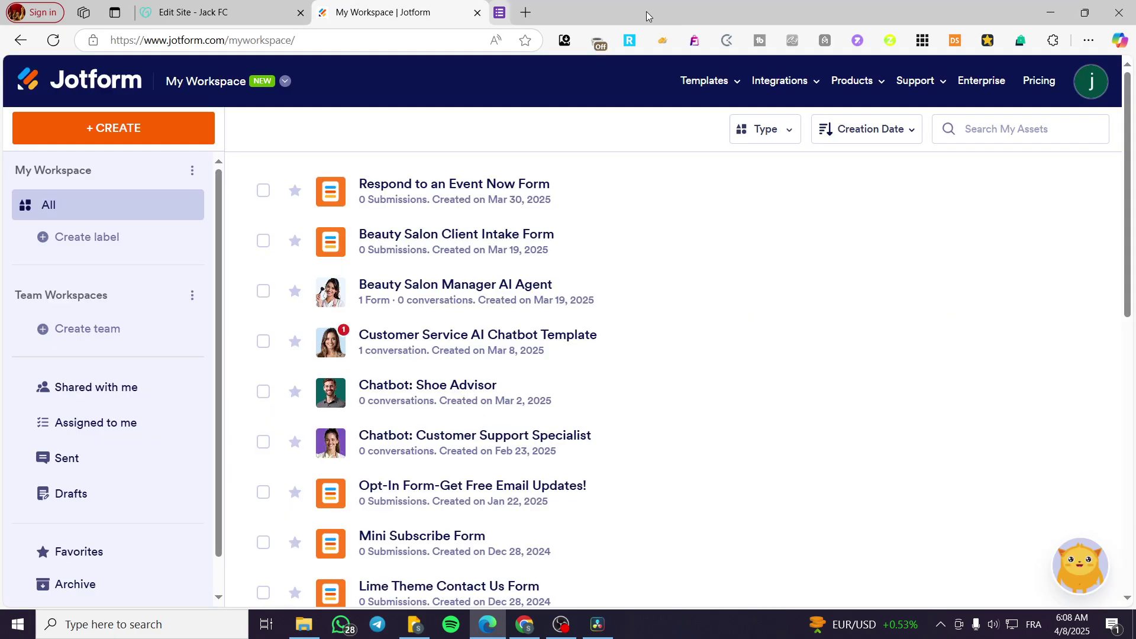
# Dismiss the form-limit warning and return to the Jotform workspace form list
pyautogui.click(131, 136)
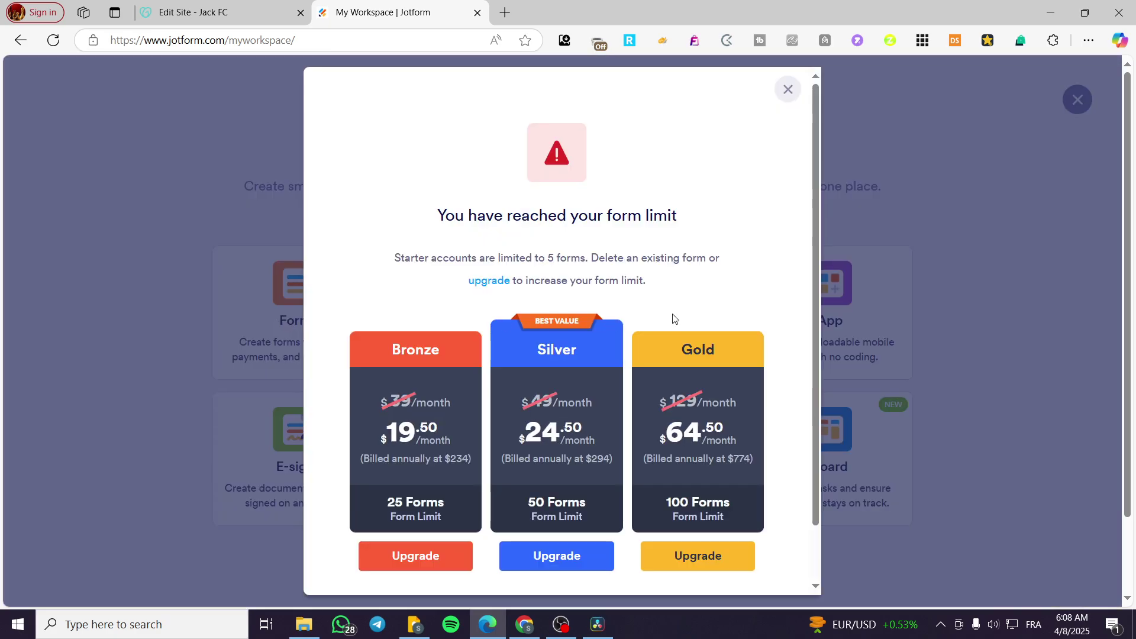
pyautogui.click(788, 89)
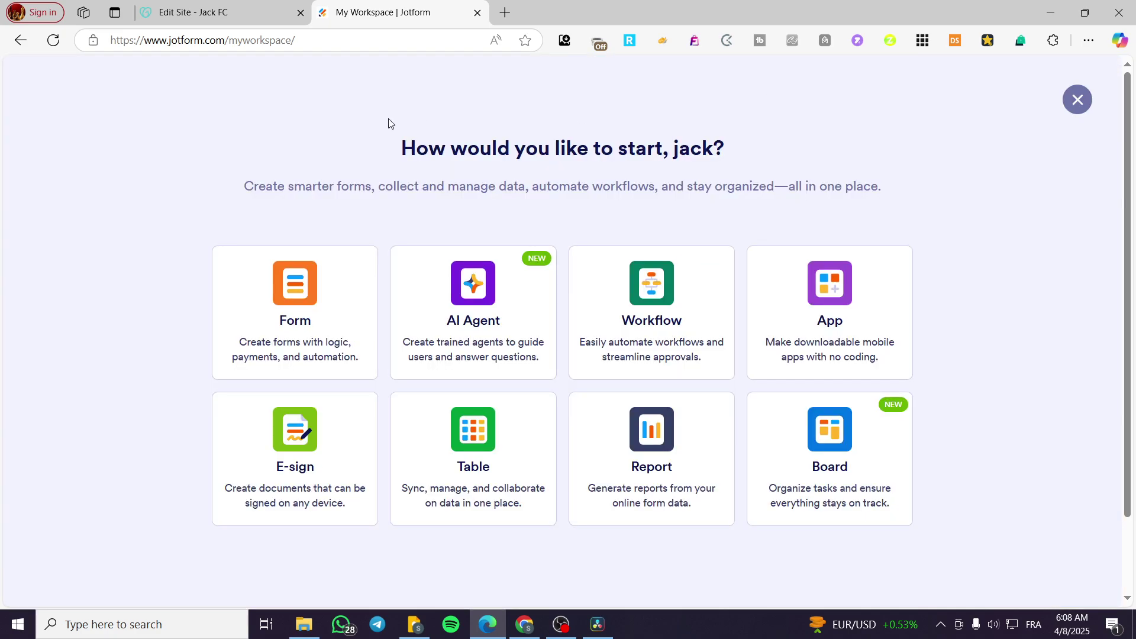
pyautogui.click(1077, 99)
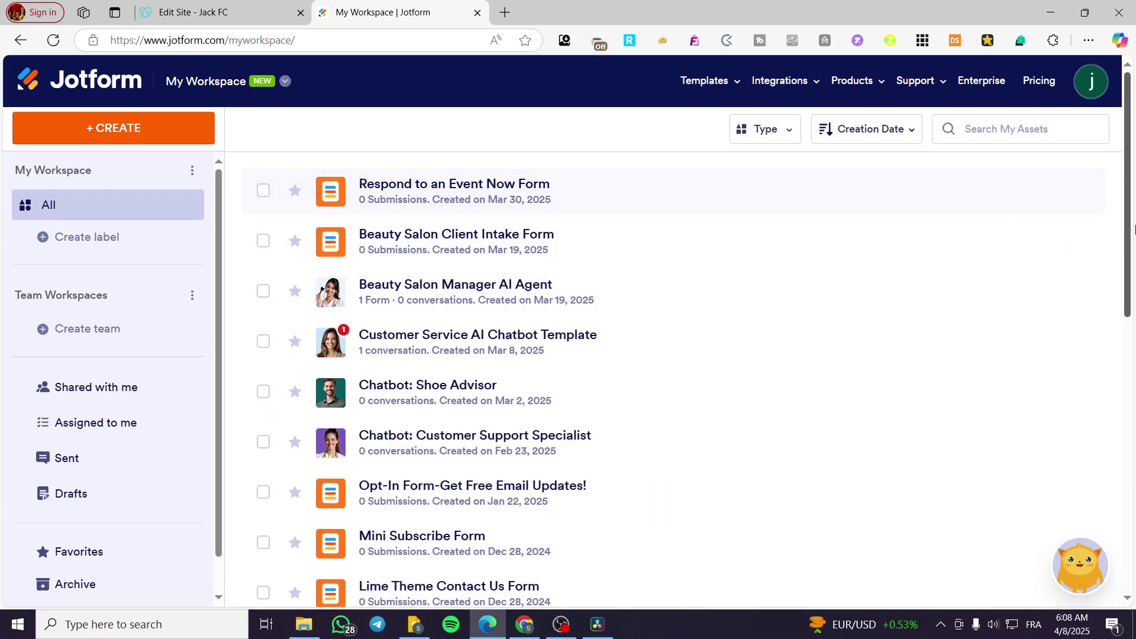
pyautogui.click(1081, 195)
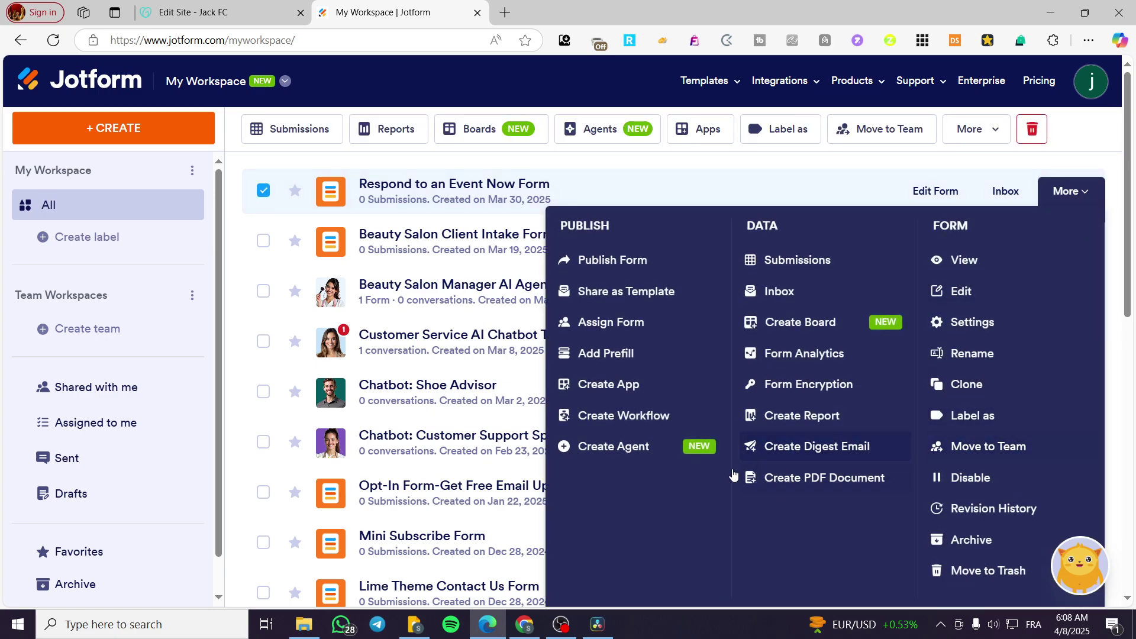
# Move all nine saved forms, from Beauty Salon Client Intake to Mini Subscribe, to Trash, then start a new form
pyautogui.scroll(-5, 996, 264)
pyautogui.scroll(5, 996, 264)
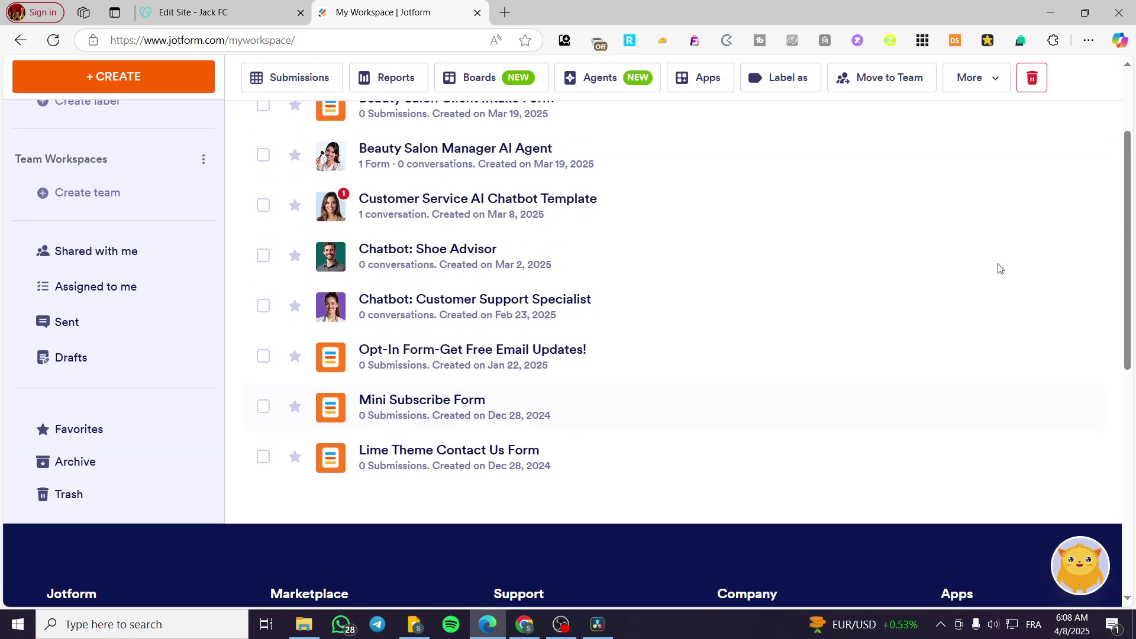
pyautogui.click(263, 241)
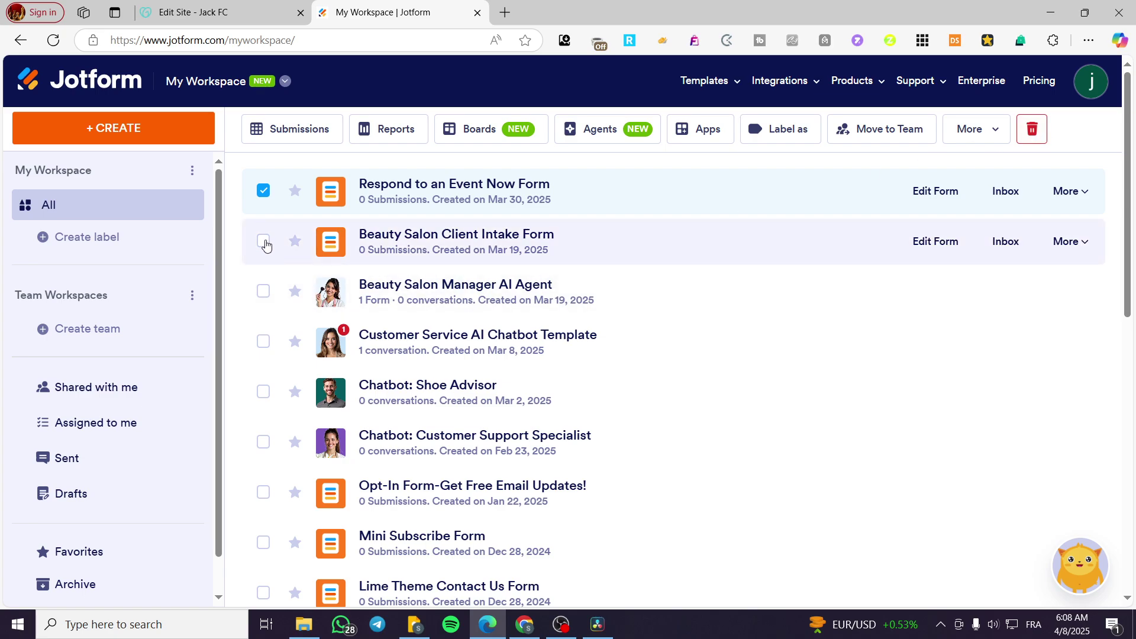
pyautogui.click(263, 291)
pyautogui.click(264, 341)
pyautogui.click(263, 391)
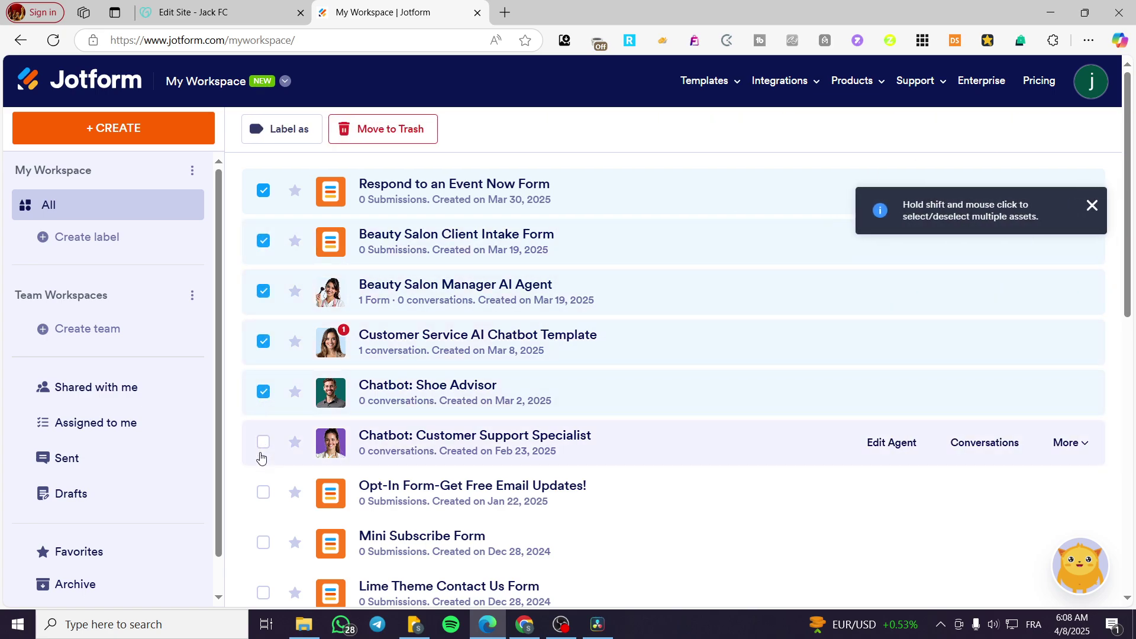
pyautogui.click(264, 441)
pyautogui.click(263, 496)
pyautogui.click(263, 592)
pyautogui.click(263, 542)
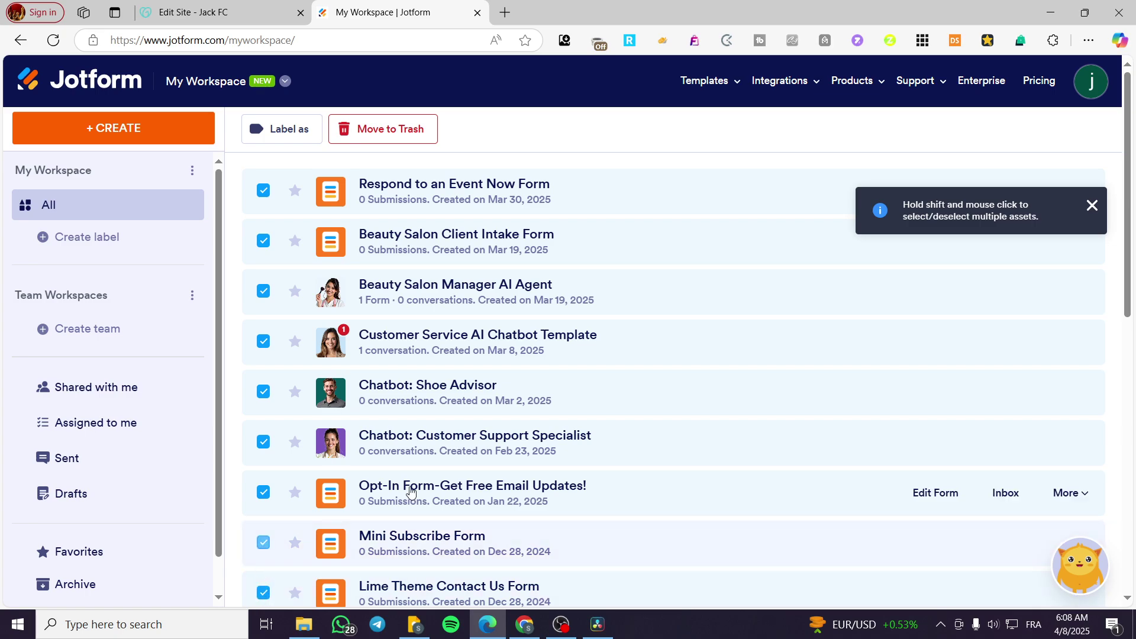
pyautogui.click(1091, 203)
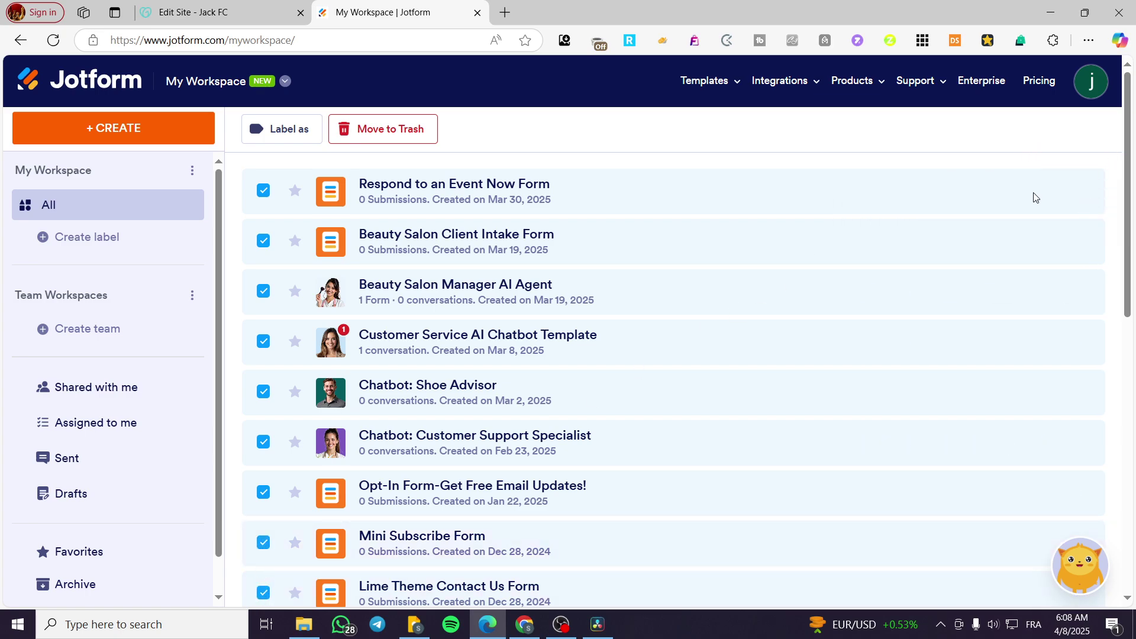
pyautogui.click(385, 129)
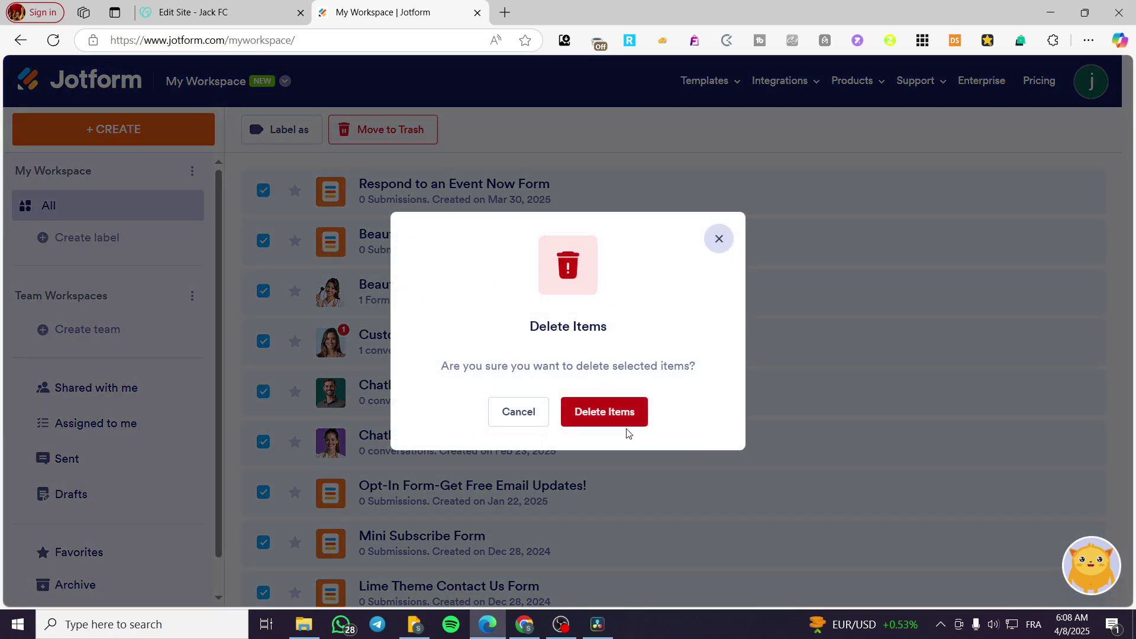
pyautogui.click(615, 412)
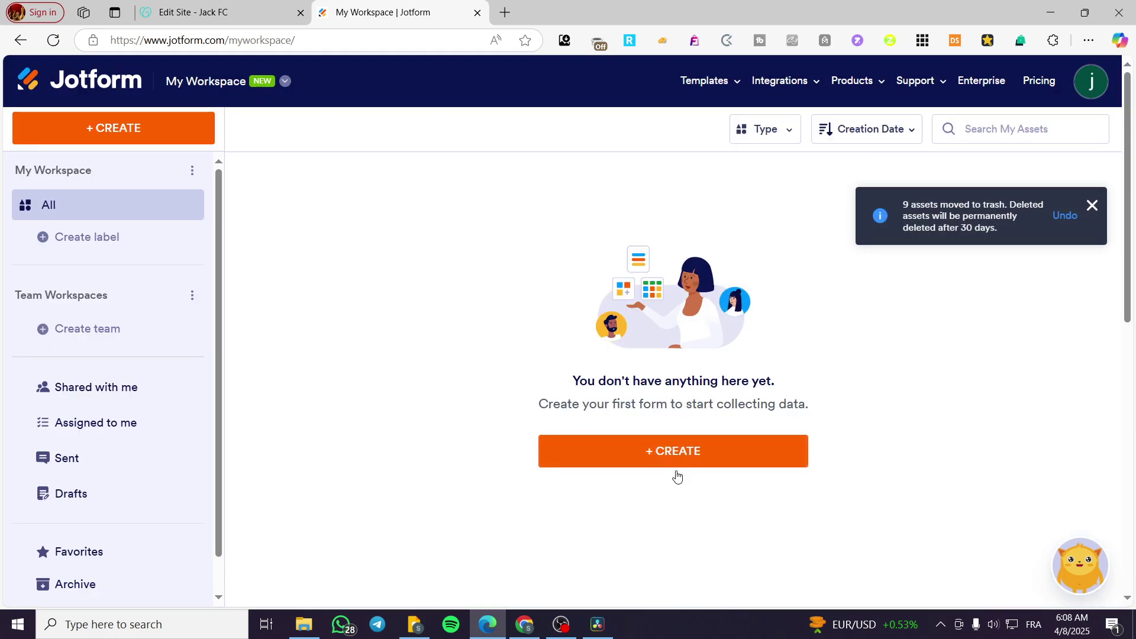
pyautogui.click(674, 466)
pyautogui.click(308, 322)
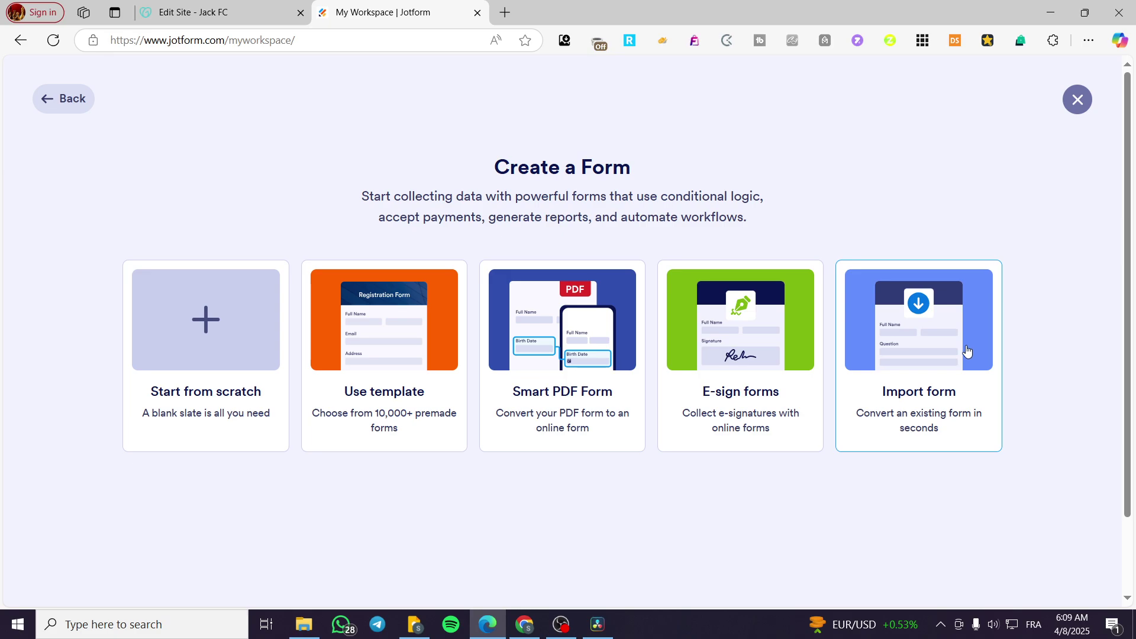
# Choose to start the new form from a ready-made template
pyautogui.click(375, 342)
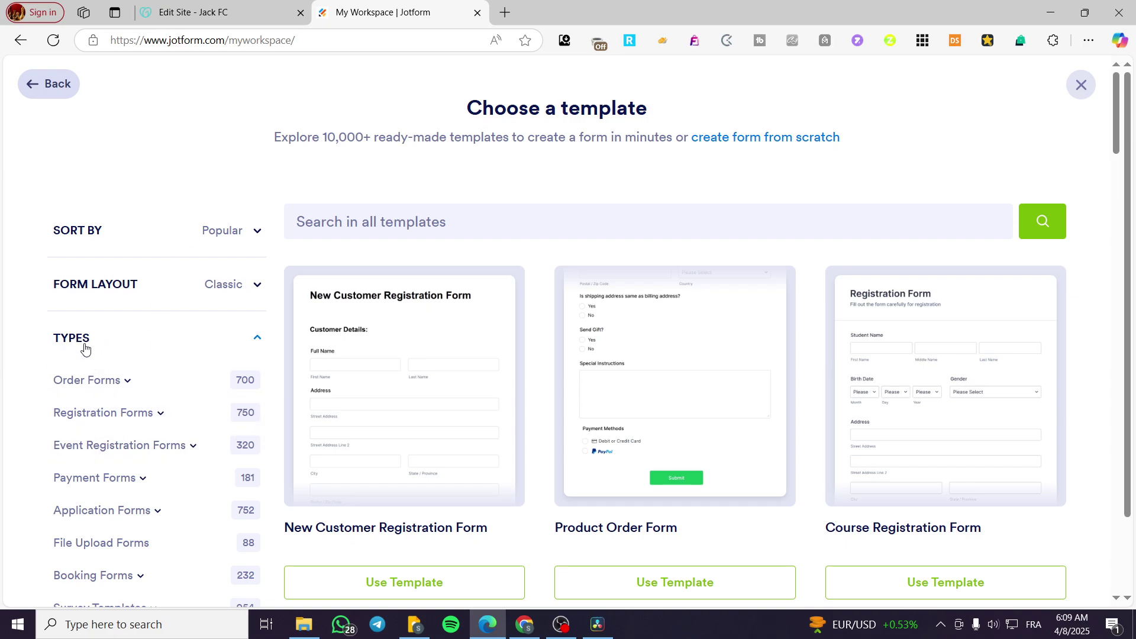
# Create a form from the New Customer Registration Form template under Registration Forms
pyautogui.click(101, 424)
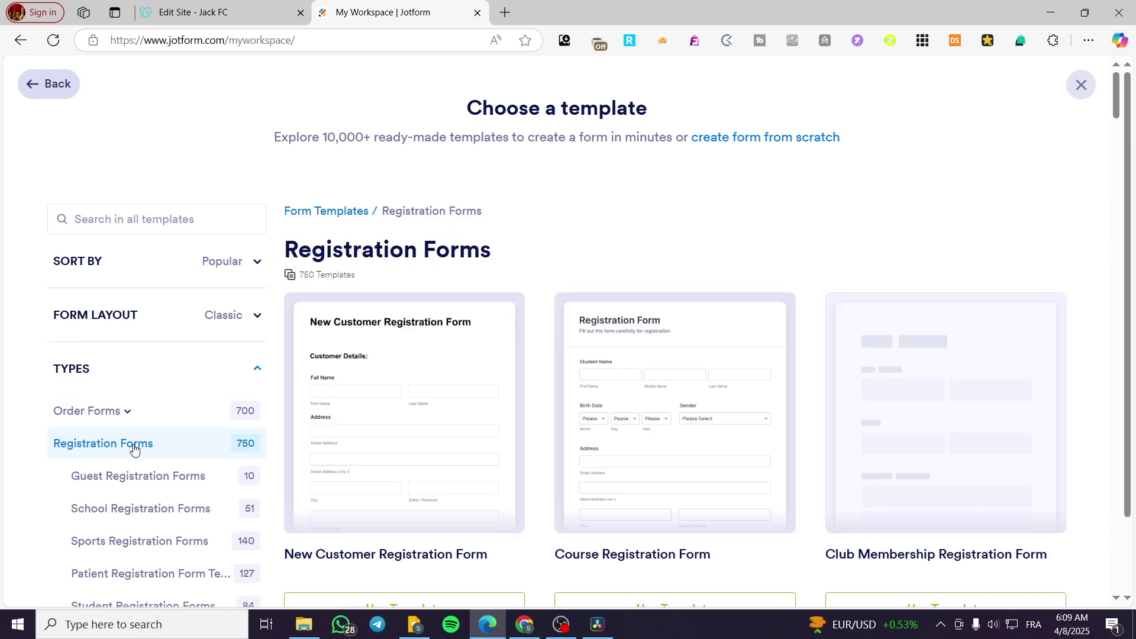
pyautogui.scroll(-2, 162, 414)
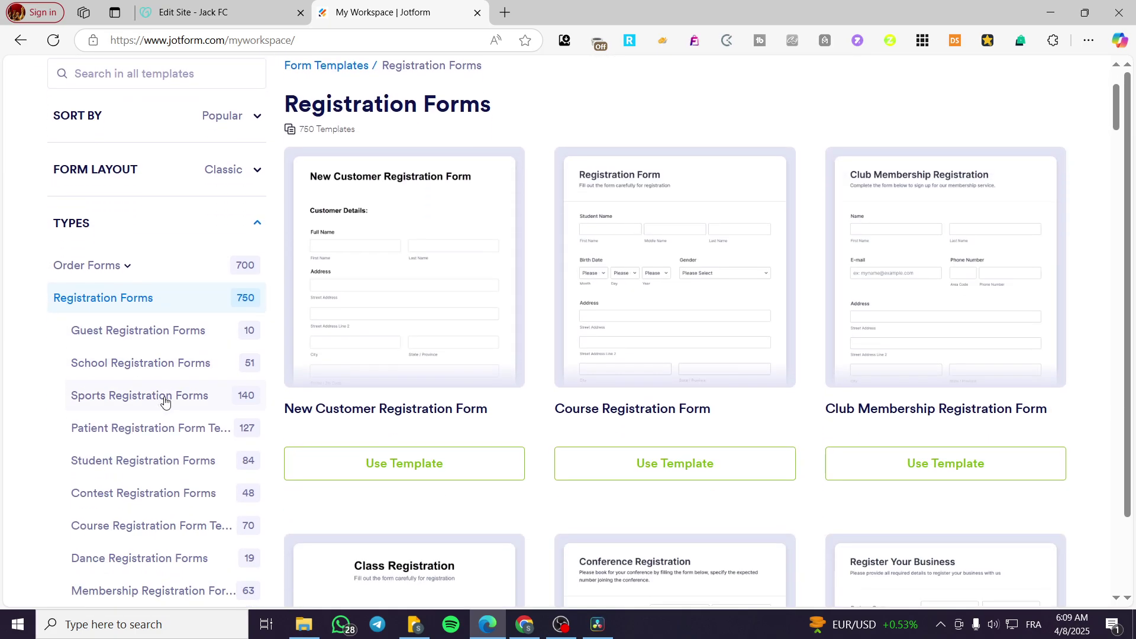
pyautogui.scroll(-2, 165, 401)
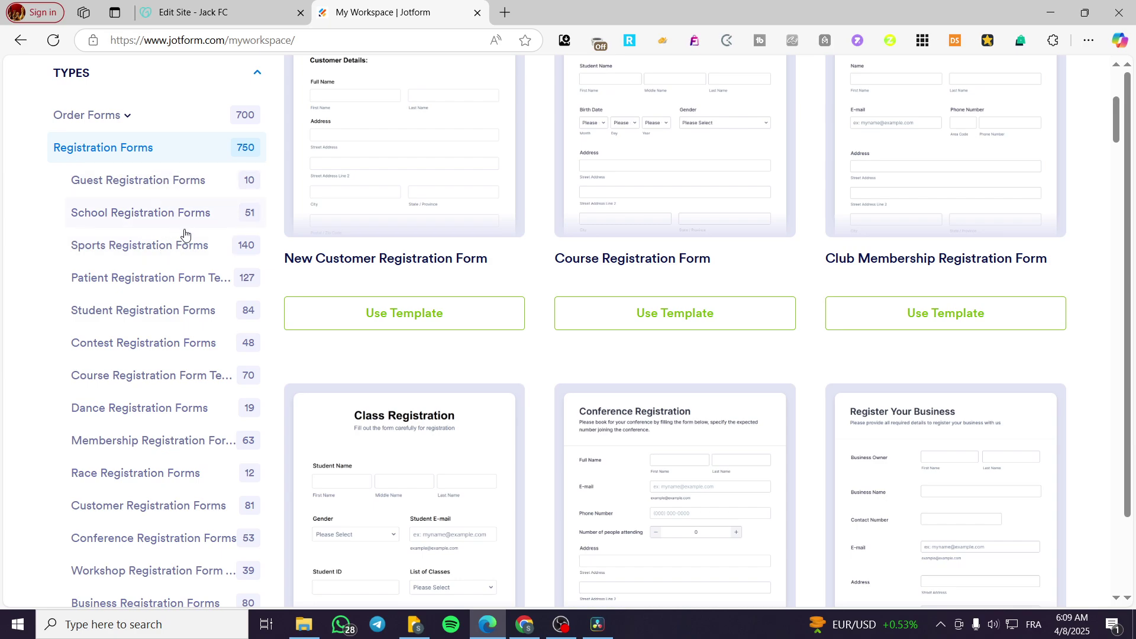
pyautogui.scroll(-1, 186, 248)
pyautogui.scroll(-3, 198, 206)
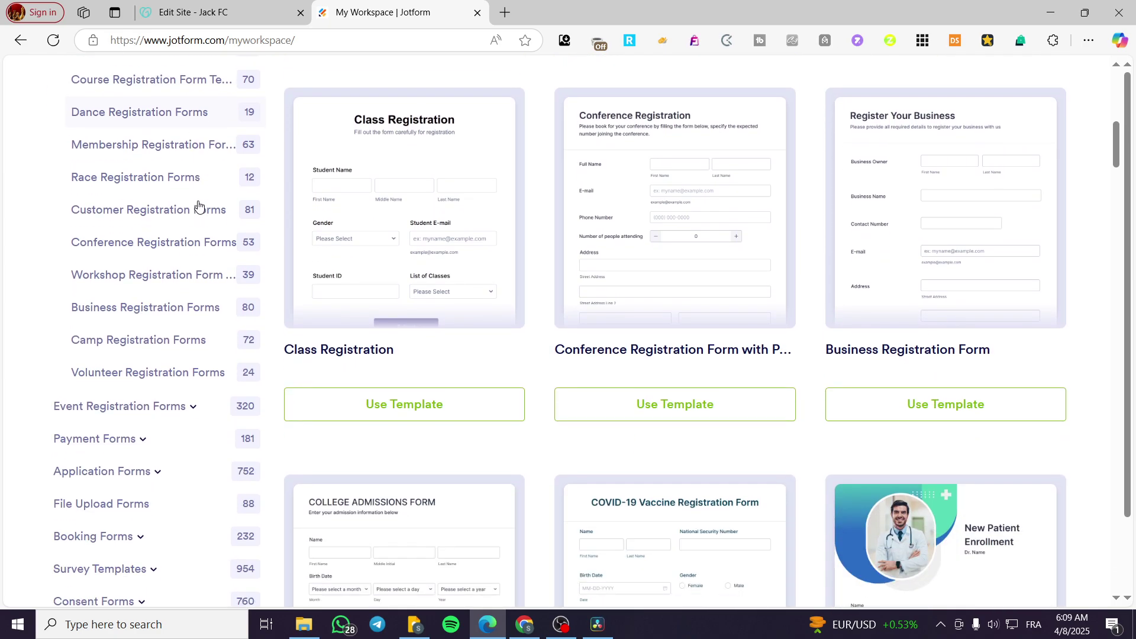
pyautogui.scroll(7, 119, 371)
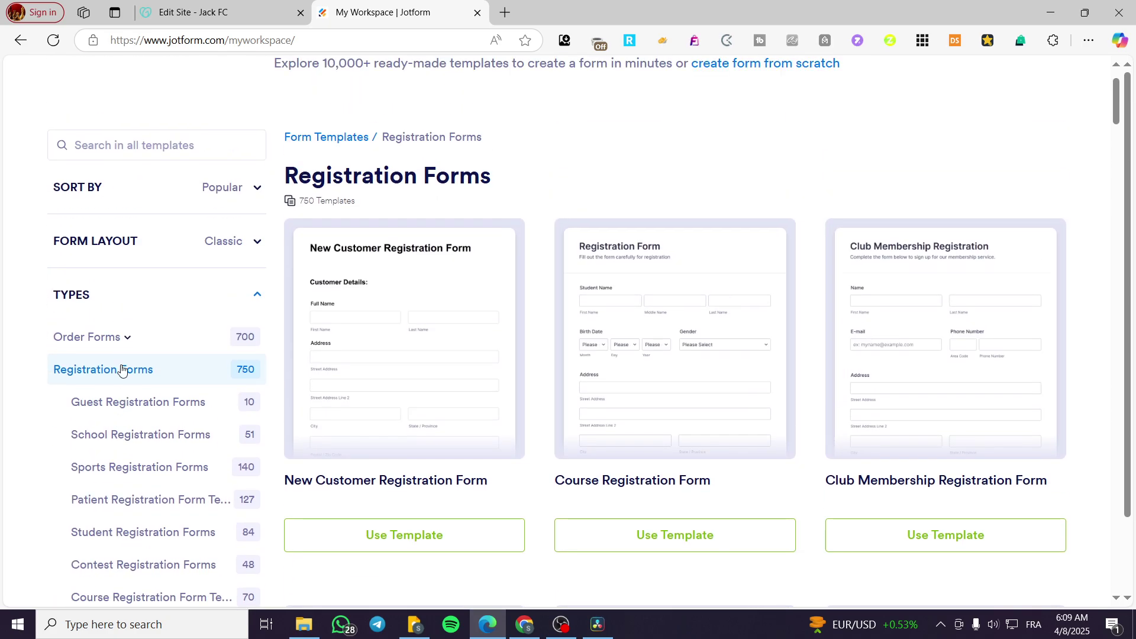
pyautogui.moveTo(404, 337)
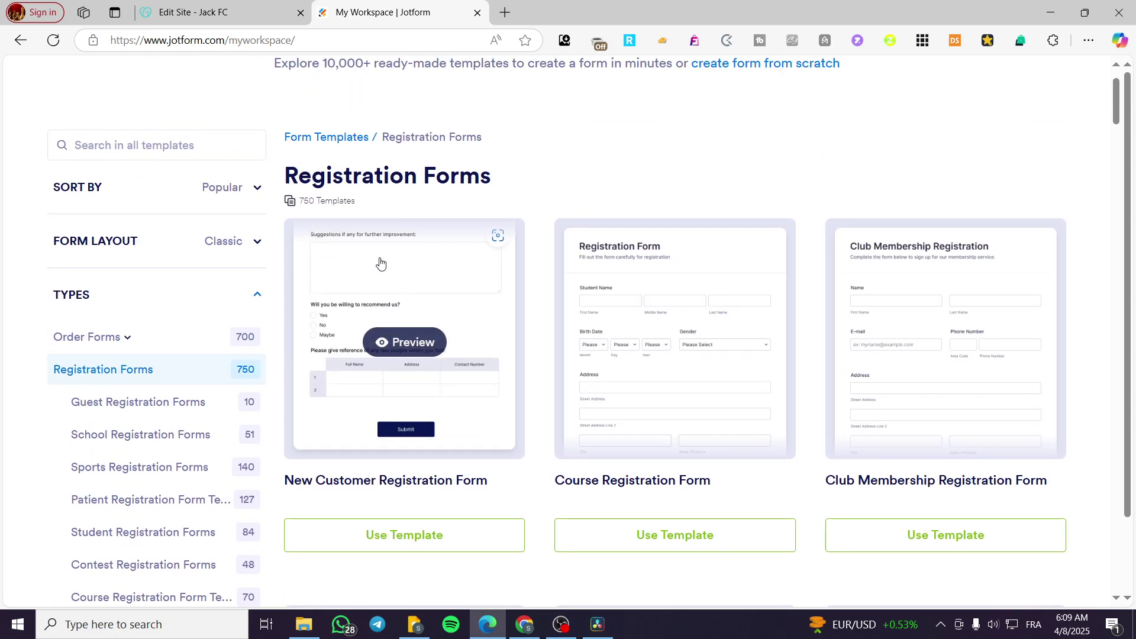
pyautogui.click(380, 264)
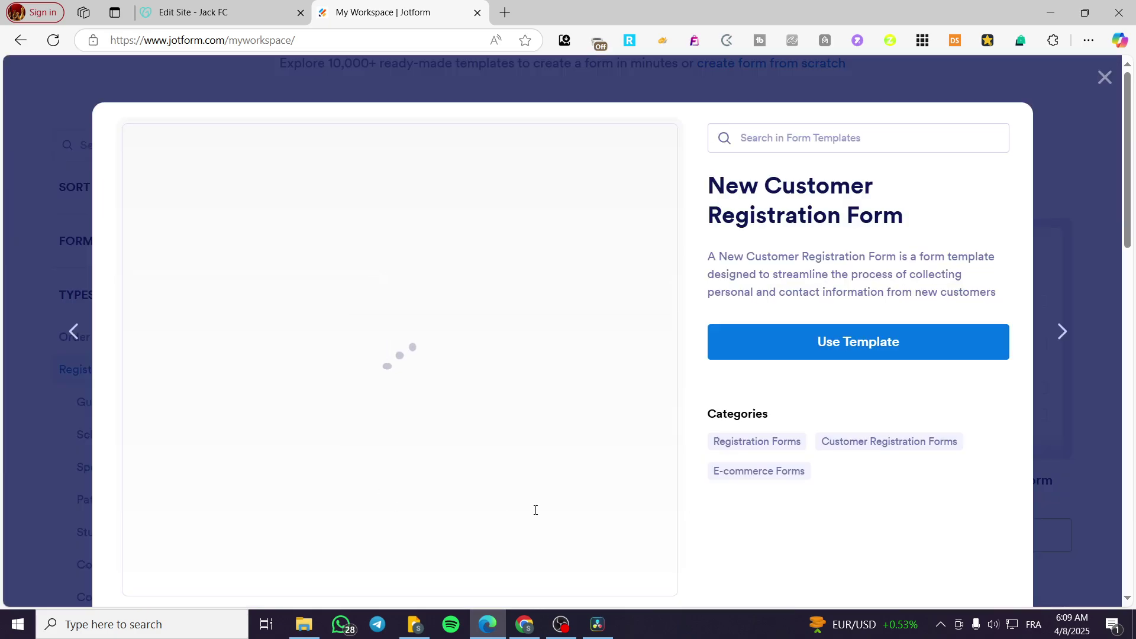
pyautogui.click(895, 345)
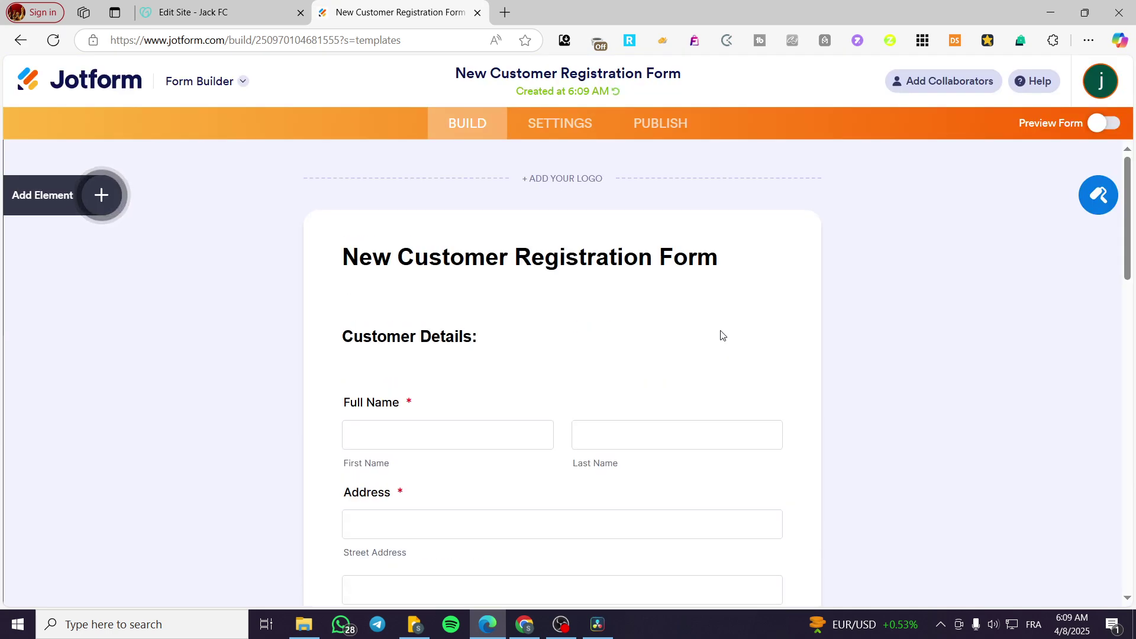
pyautogui.click(696, 257)
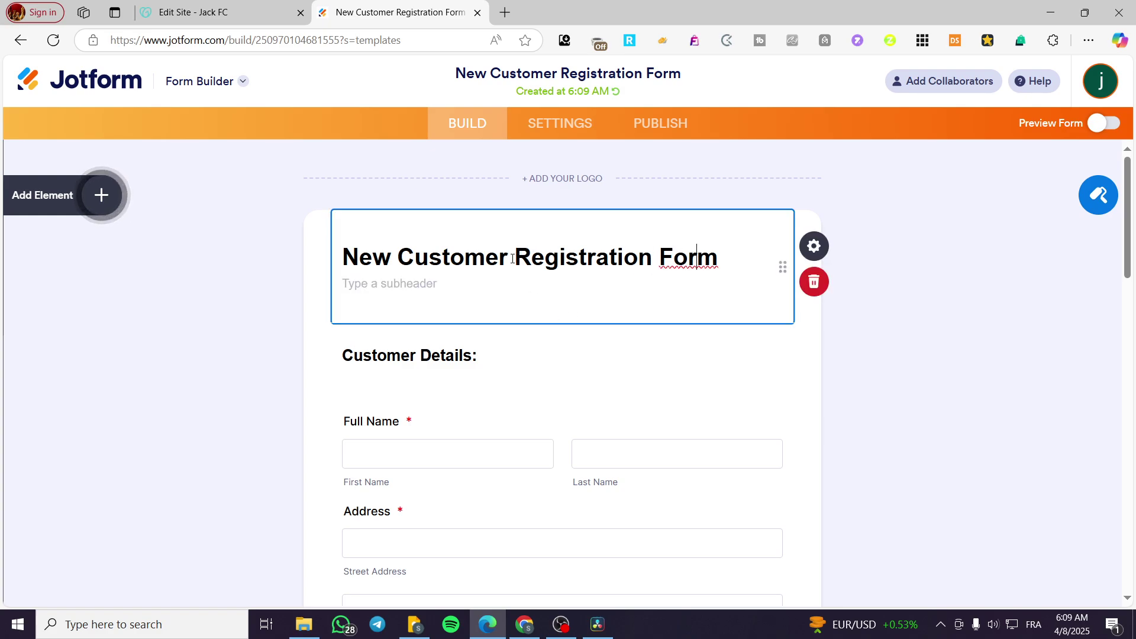
pyautogui.moveTo(512, 258); pyautogui.dragTo(342, 258)
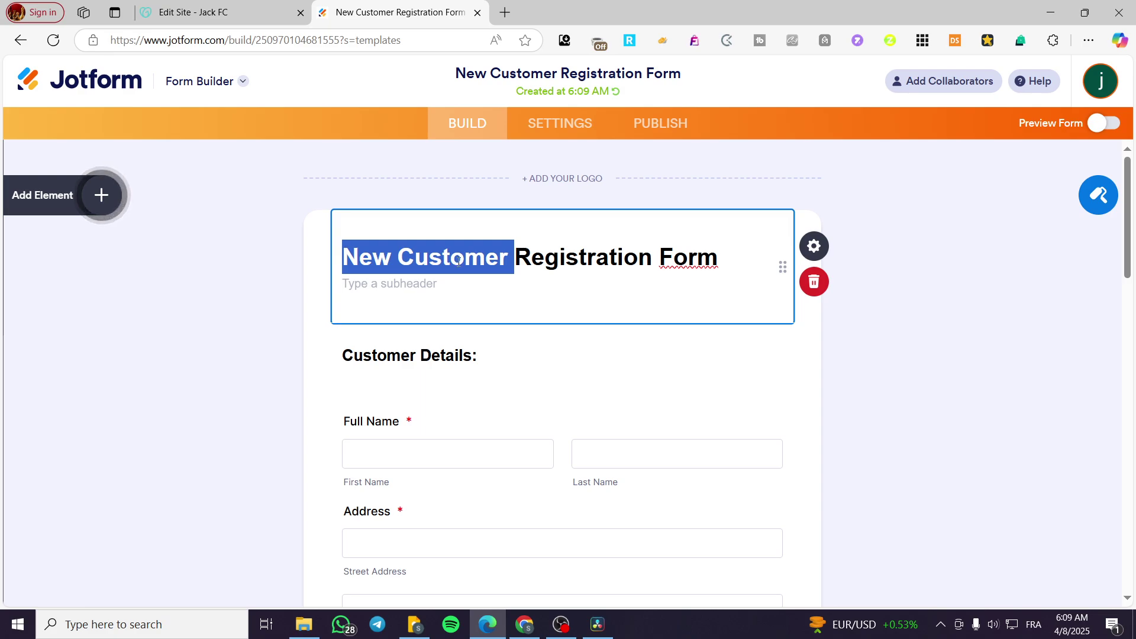
pyautogui.click(565, 271)
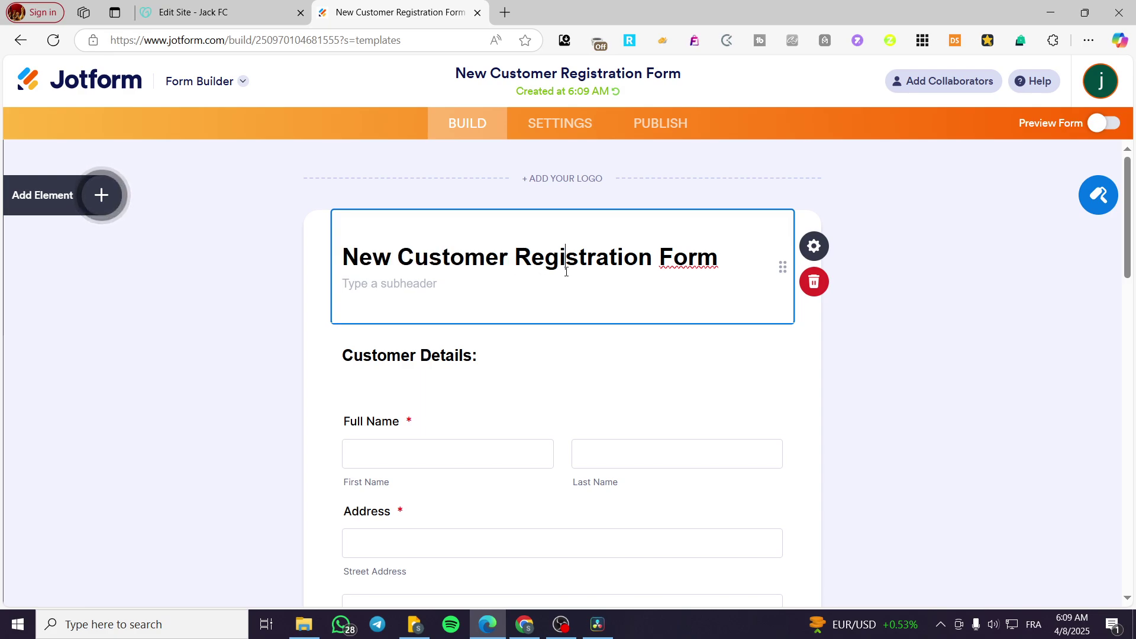
pyautogui.click(896, 360)
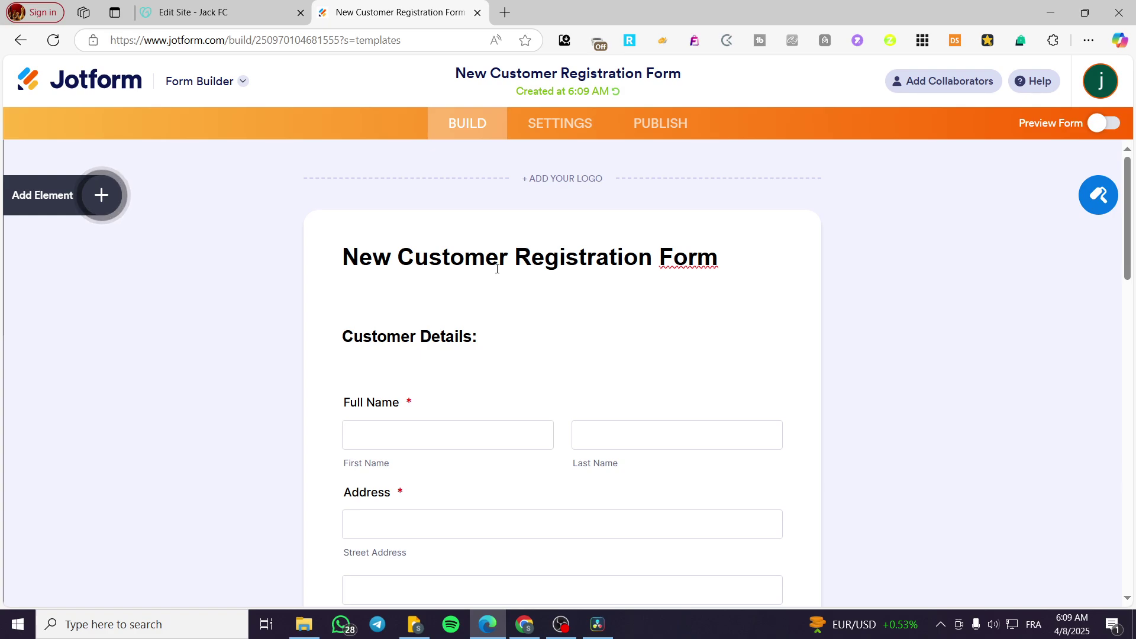
pyautogui.scroll(-3, 432, 352)
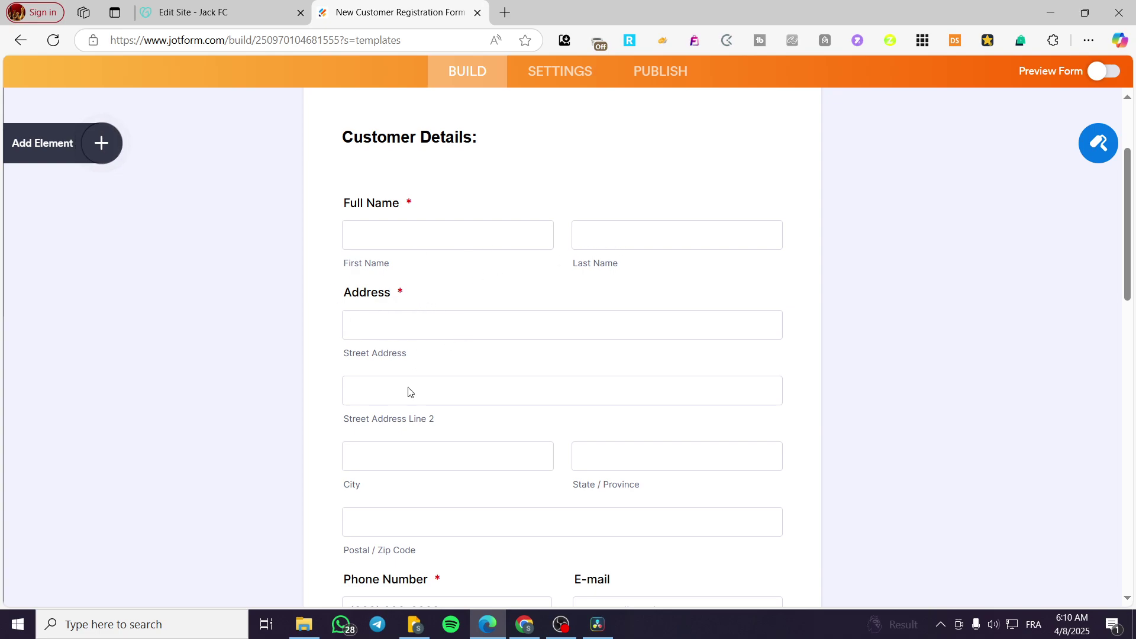
# Delete the Please Specify and Feedback about us fields from the form
pyautogui.scroll(-3, 496, 425)
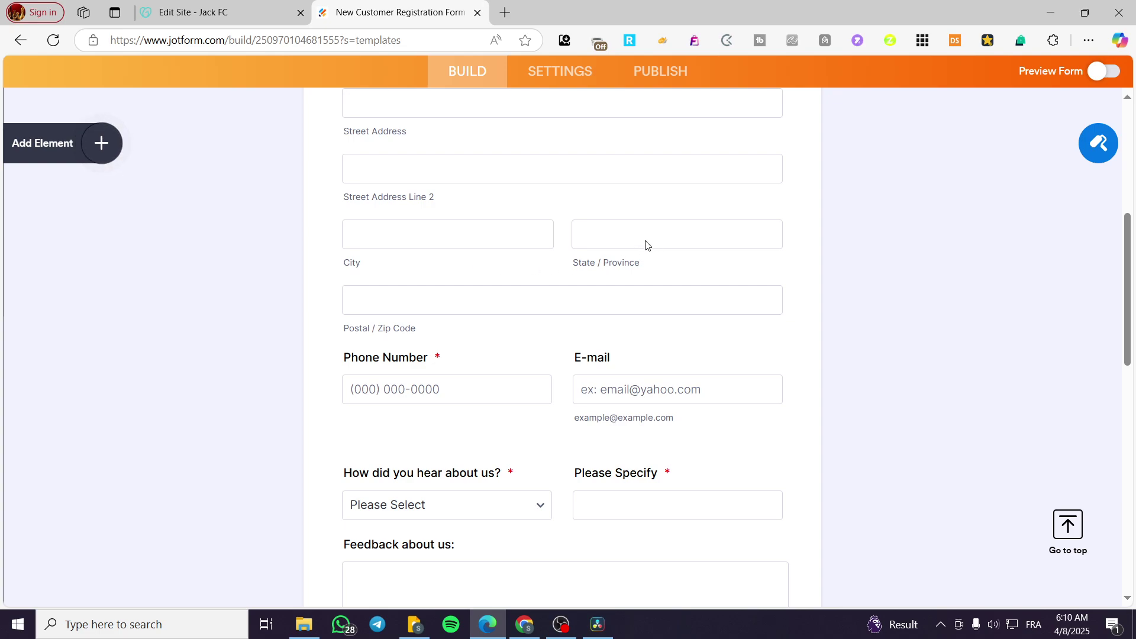
pyautogui.scroll(-2, 615, 406)
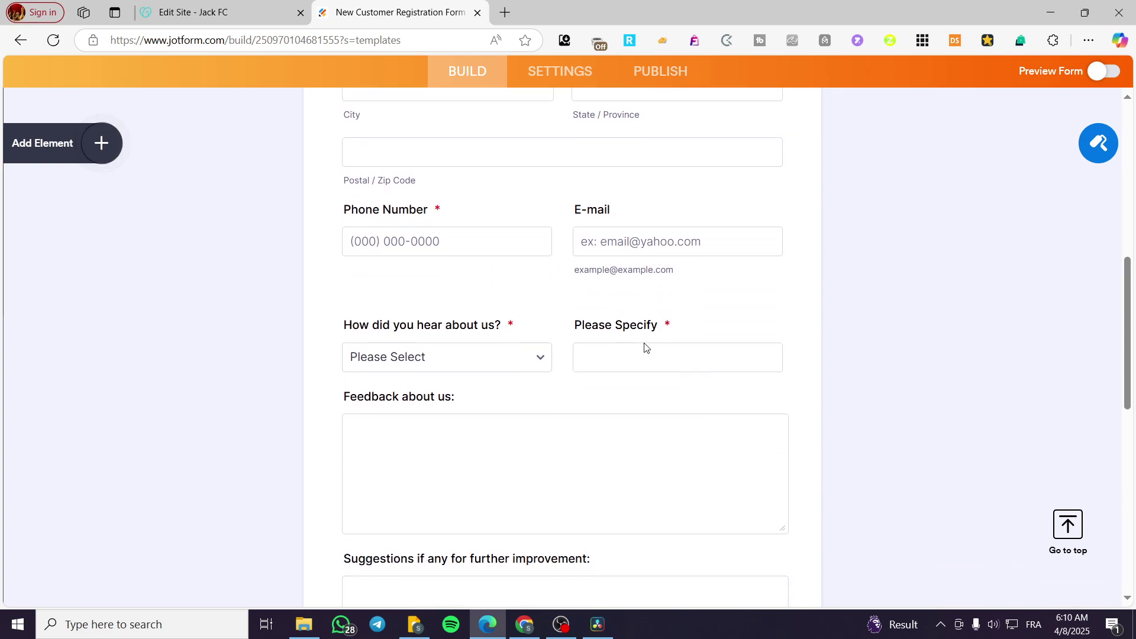
pyautogui.click(542, 319)
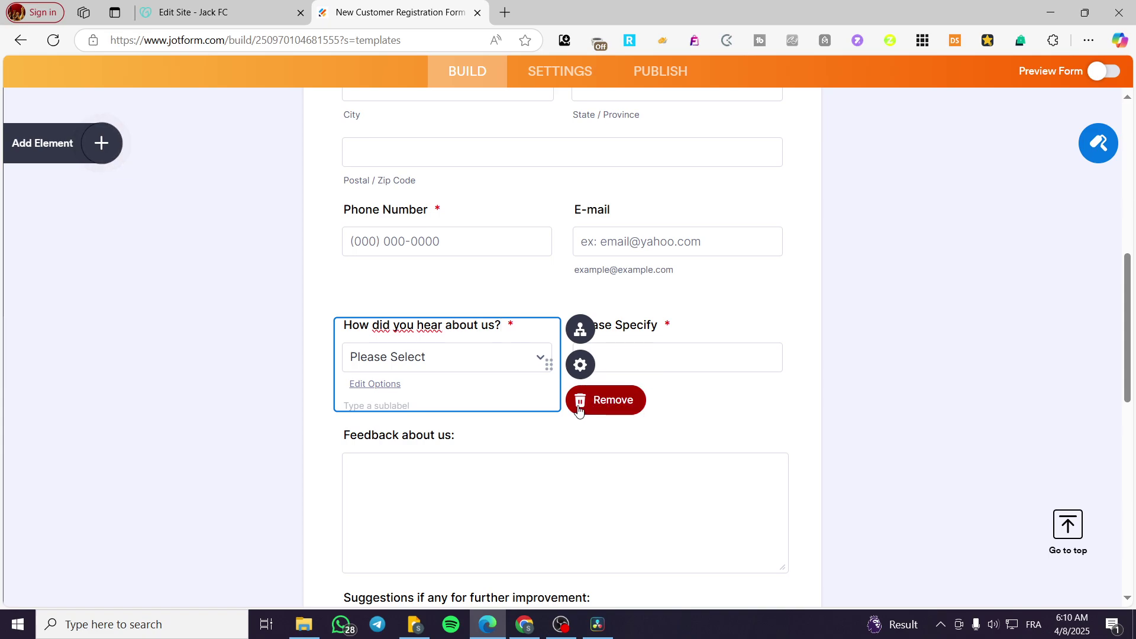
pyautogui.click(703, 357)
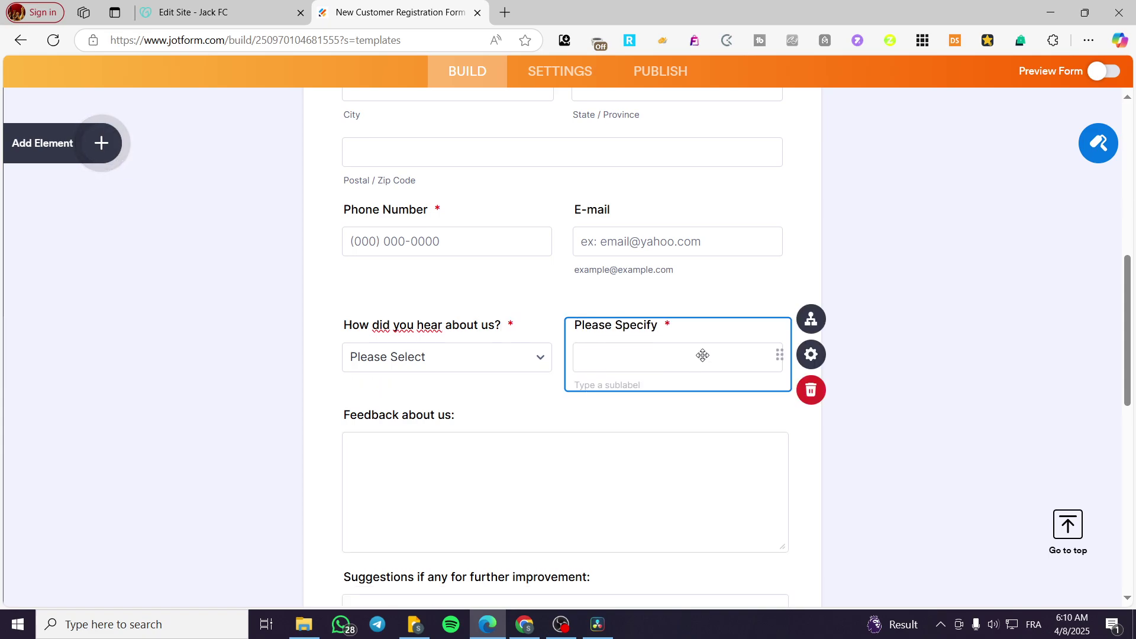
pyautogui.click(819, 400)
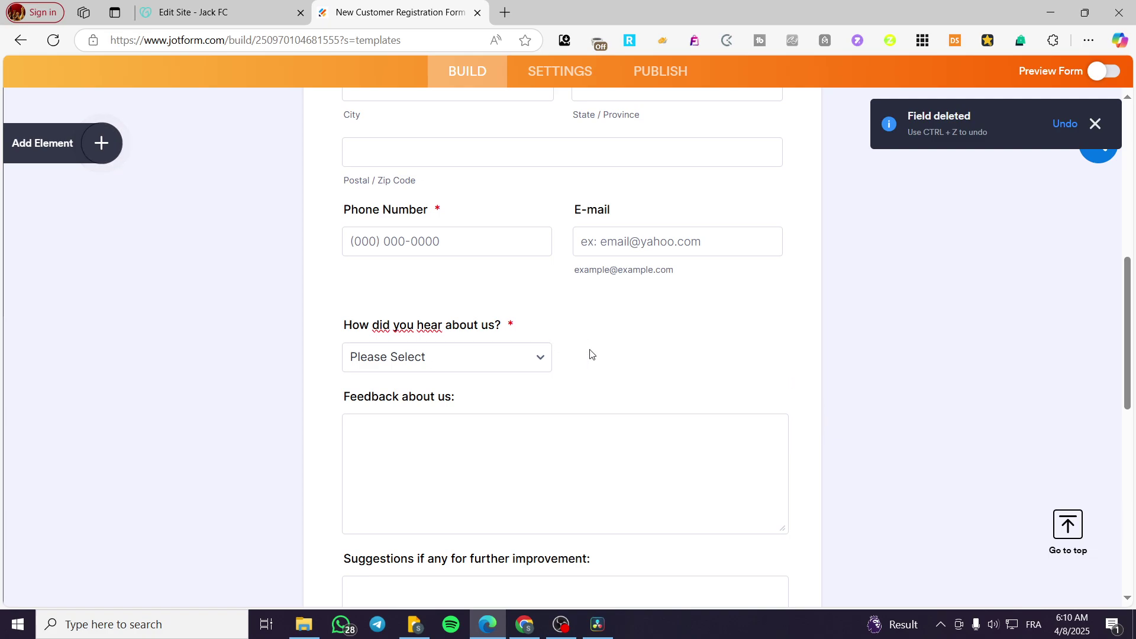
pyautogui.click(529, 358)
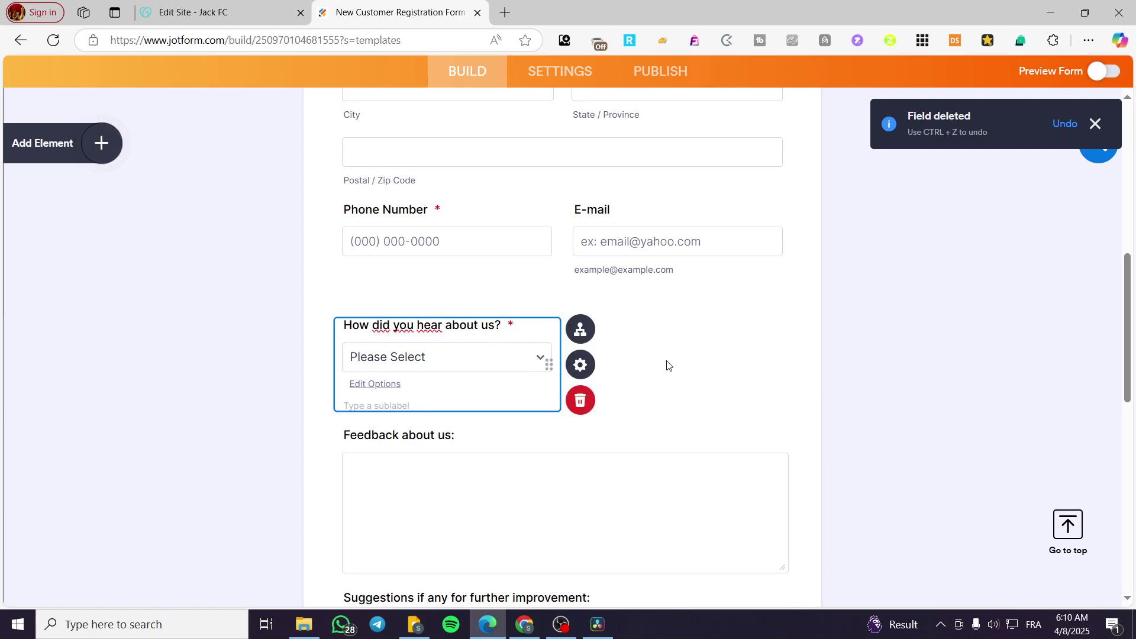
pyautogui.click(449, 481)
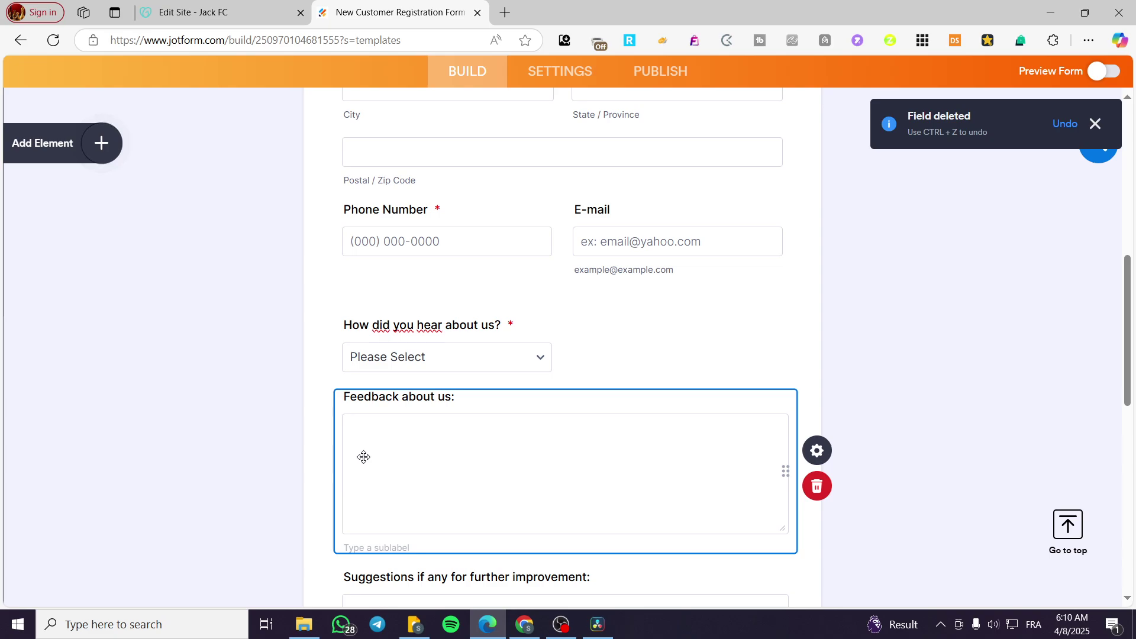
pyautogui.scroll(-2, 472, 420)
pyautogui.scroll(-2, 705, 310)
pyautogui.click(817, 269)
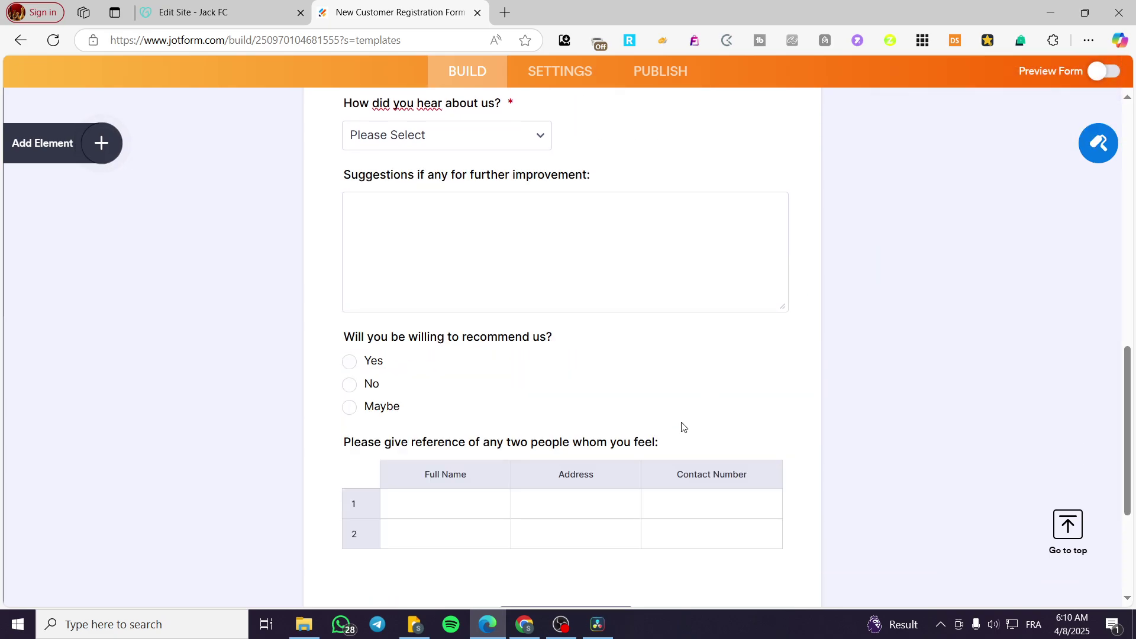
# Delete the Suggestions, recommend-us and reference table questions
pyautogui.click(706, 301)
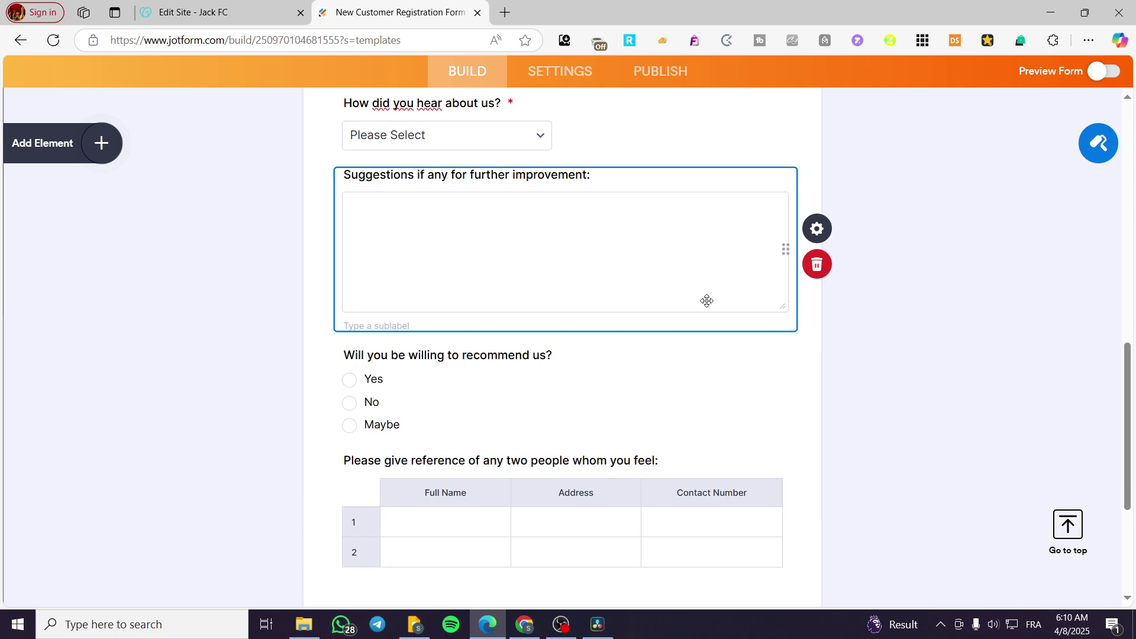
pyautogui.click(817, 264)
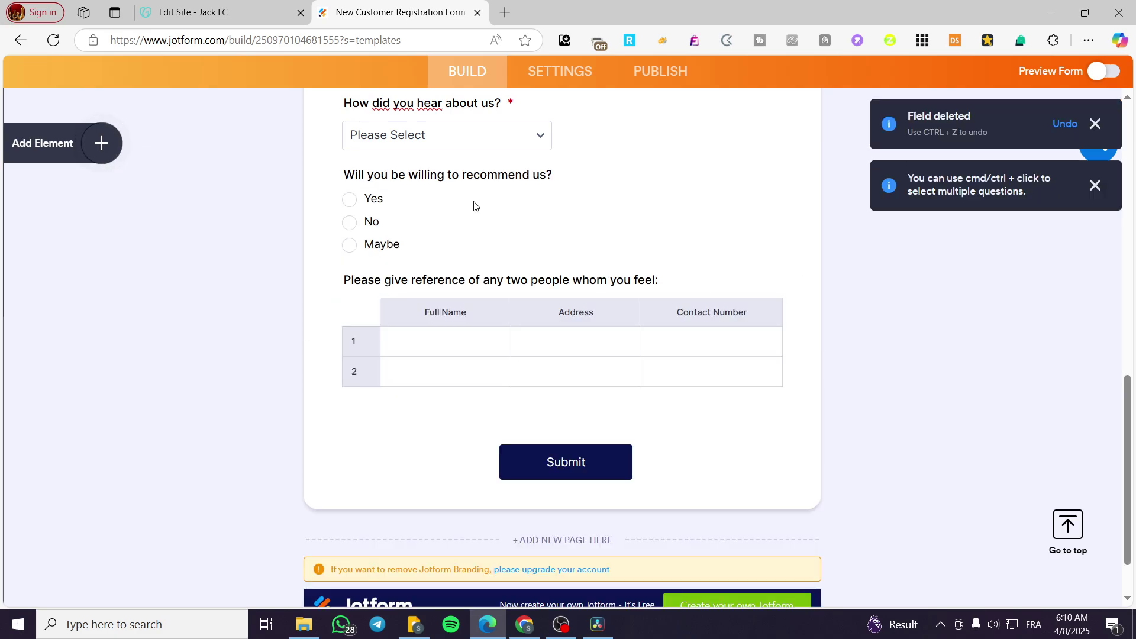
pyautogui.click(664, 235)
pyautogui.click(809, 235)
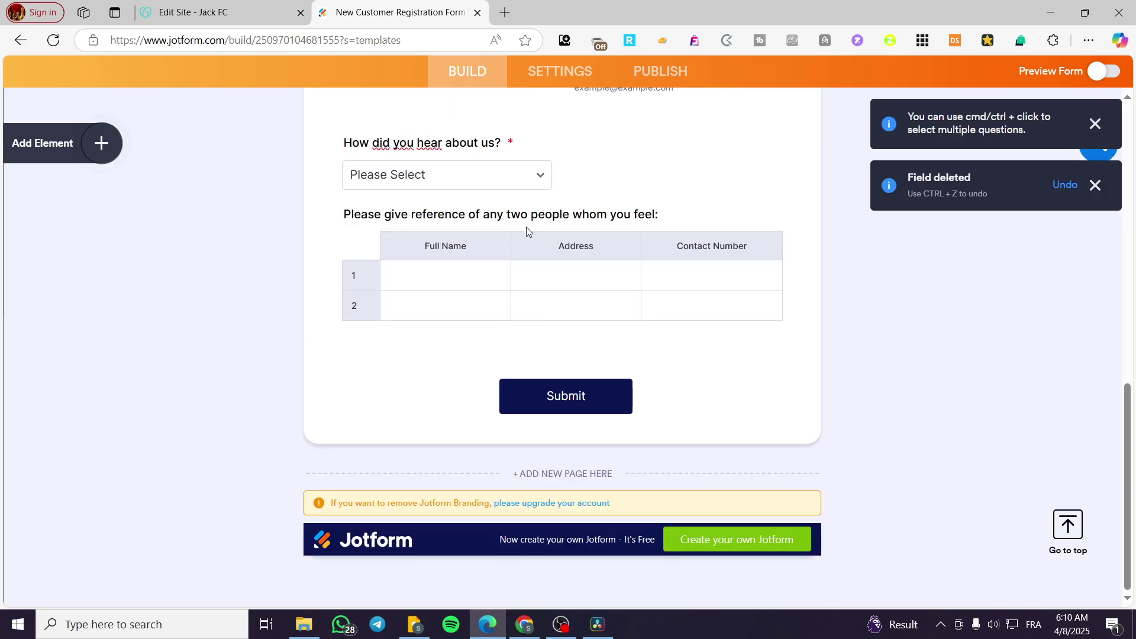
pyautogui.click(525, 251)
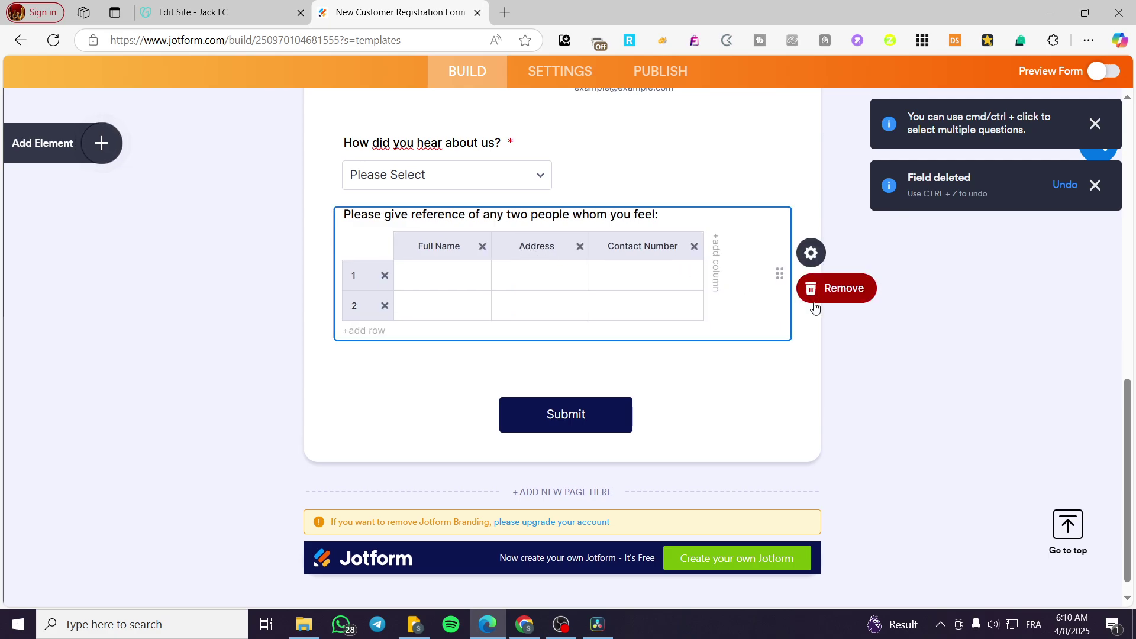
pyautogui.click(817, 287)
pyautogui.scroll(7, 679, 385)
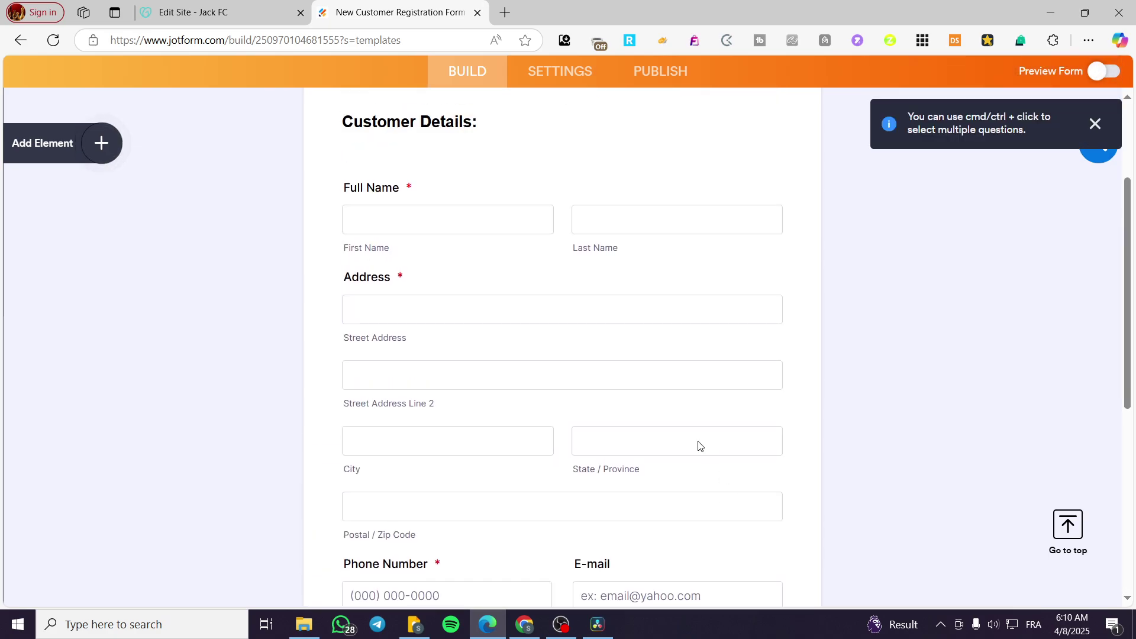
pyautogui.scroll(3, 699, 444)
pyautogui.scroll(2, 659, 436)
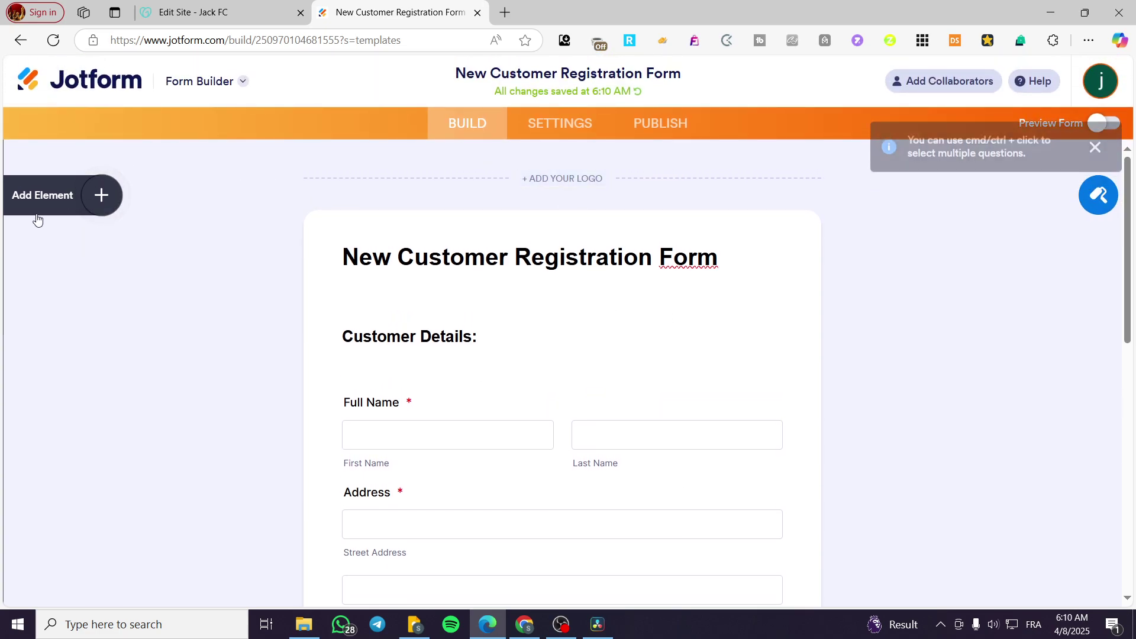
# Browse the Basic and Widgets form elements, then close the panel without adding anything
pyautogui.click(51, 202)
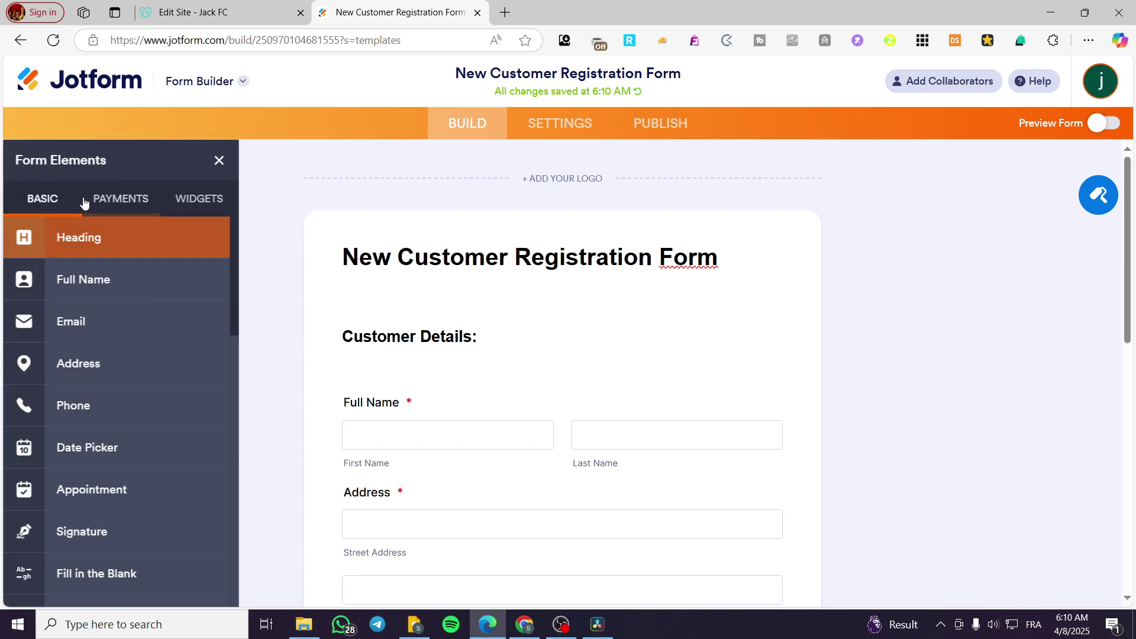
pyautogui.click(190, 200)
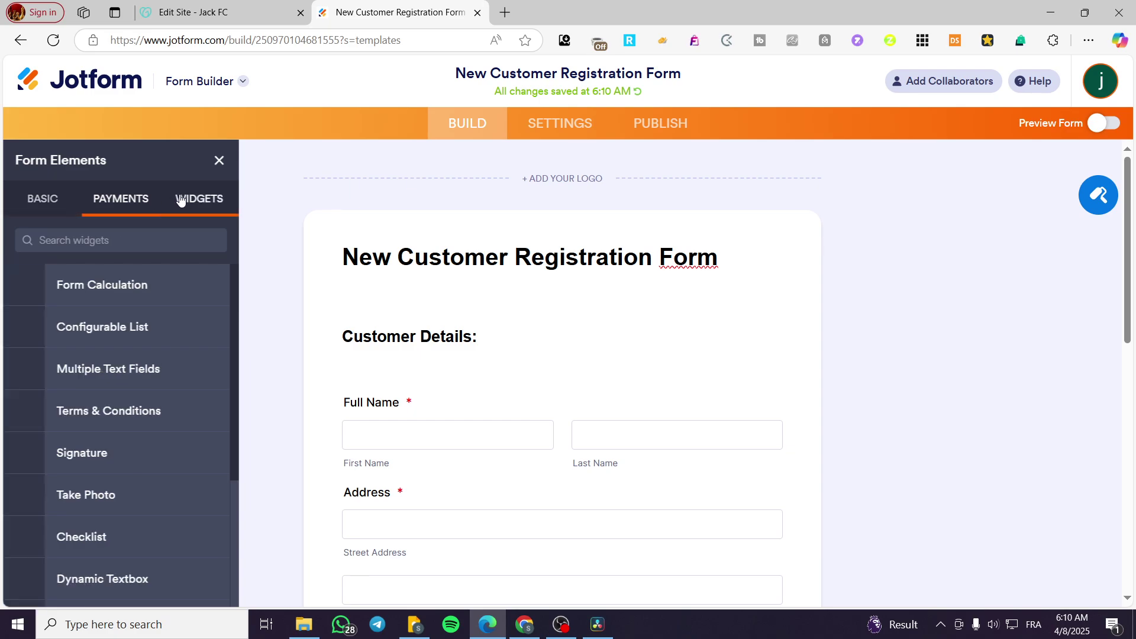
pyautogui.click(41, 206)
pyautogui.scroll(-4, 102, 348)
pyautogui.scroll(-4, 103, 358)
pyautogui.scroll(-2, 115, 378)
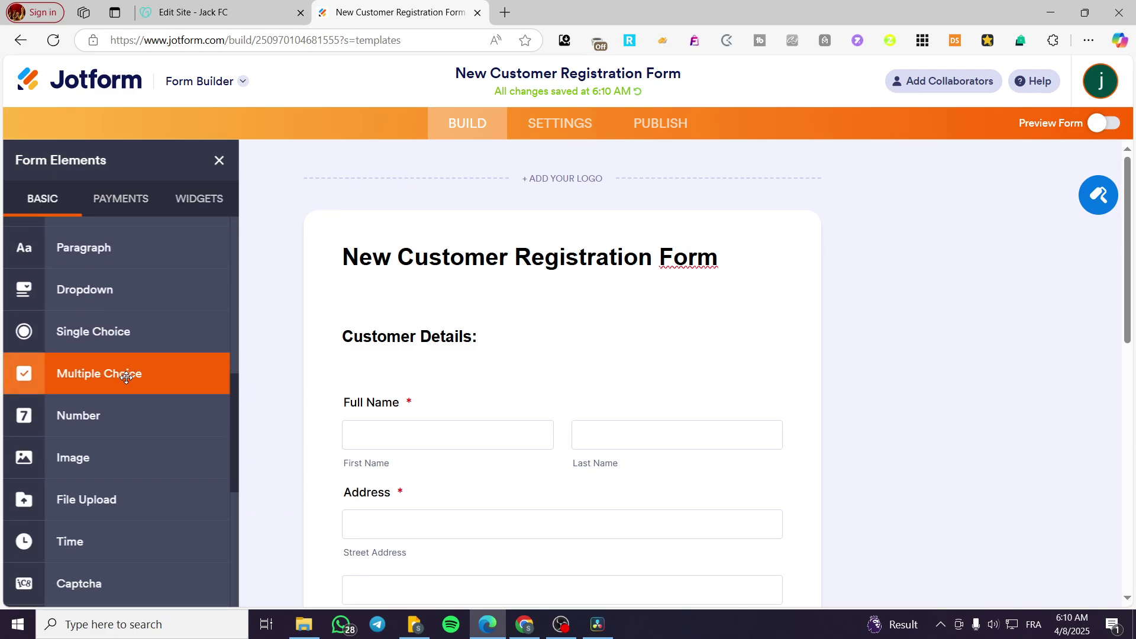
pyautogui.scroll(-5, 124, 378)
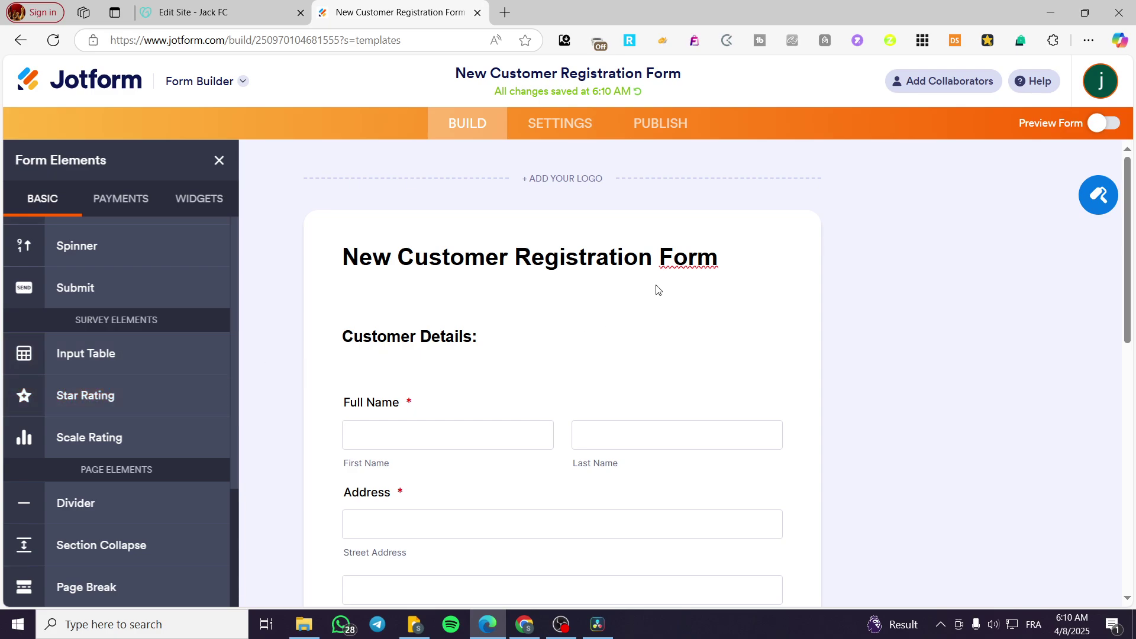
pyautogui.click(750, 281)
pyautogui.click(873, 301)
pyautogui.click(218, 161)
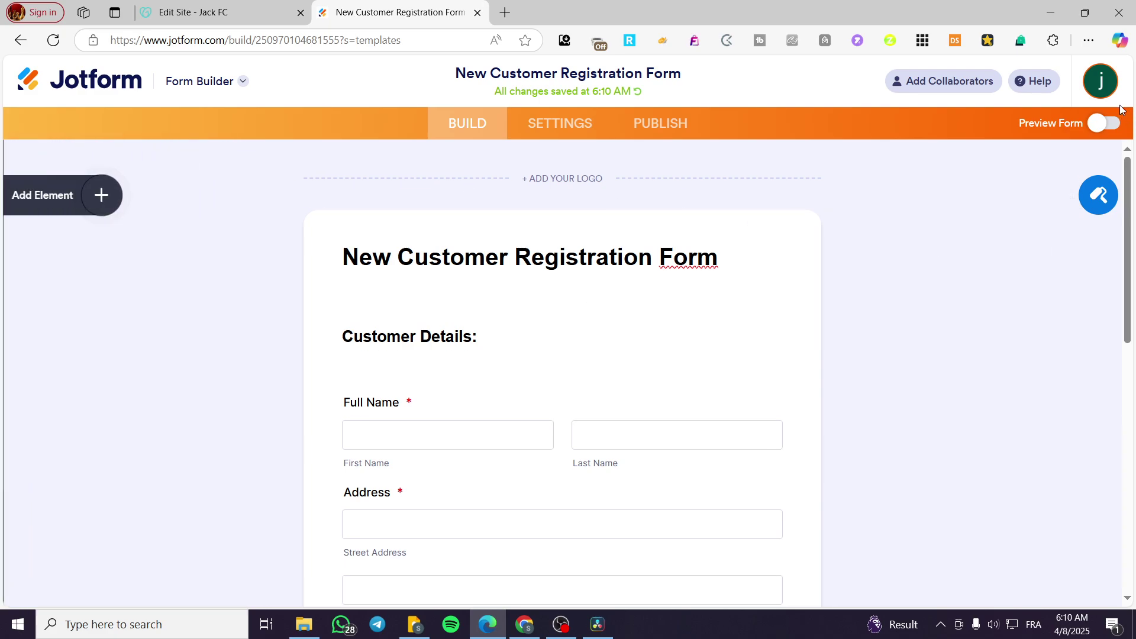
pyautogui.click(1103, 124)
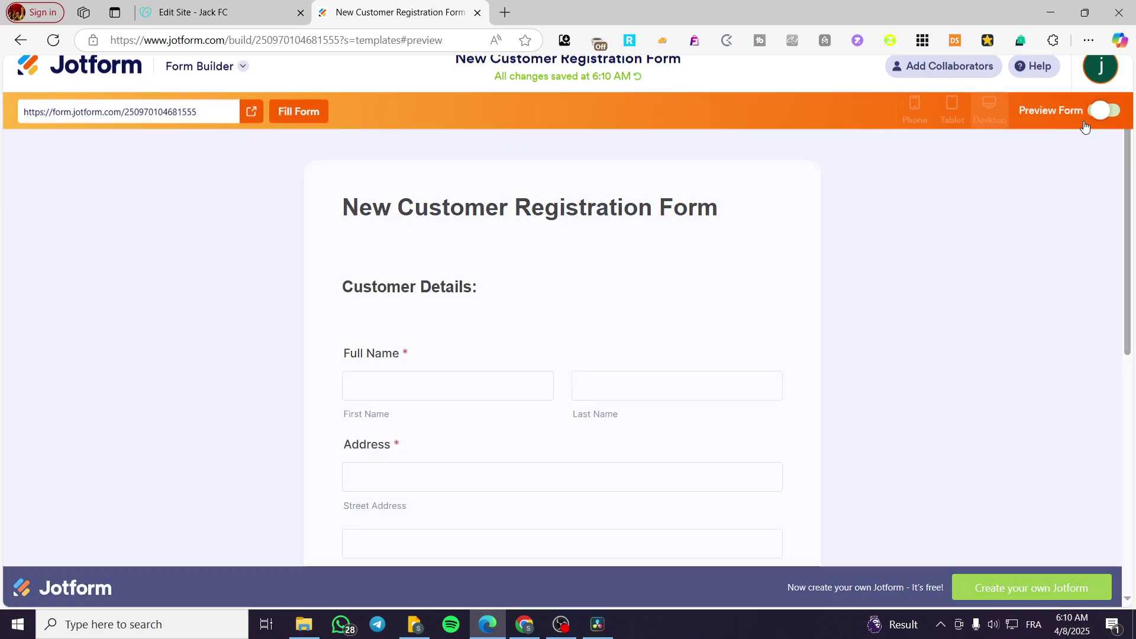
pyautogui.scroll(-5, 655, 236)
pyautogui.scroll(-5, 456, 256)
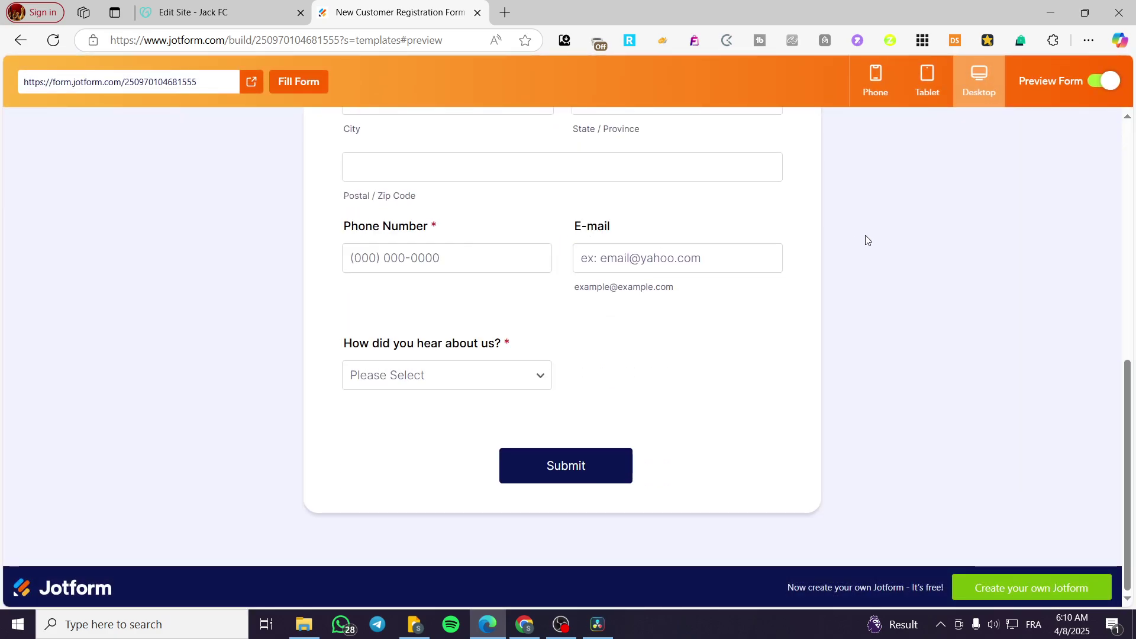
pyautogui.scroll(10, 867, 240)
pyautogui.click(927, 83)
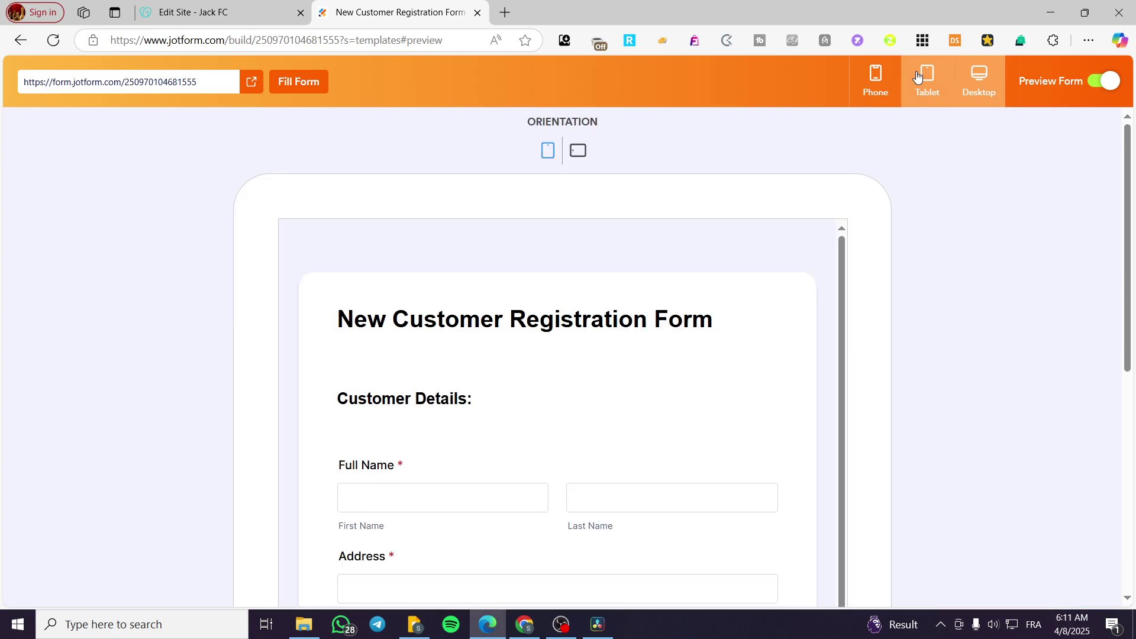
pyautogui.click(874, 82)
pyautogui.scroll(-2, 641, 304)
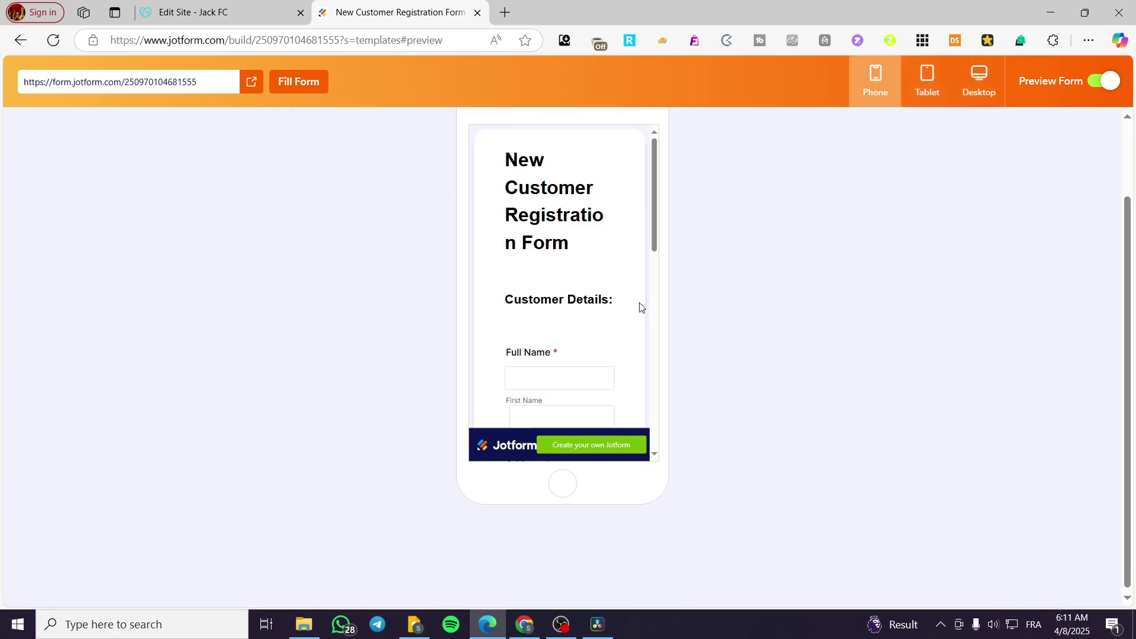
pyautogui.scroll(-1, 623, 301)
pyautogui.scroll(-3, 623, 301)
pyautogui.scroll(3, 622, 300)
pyautogui.scroll(1, 613, 296)
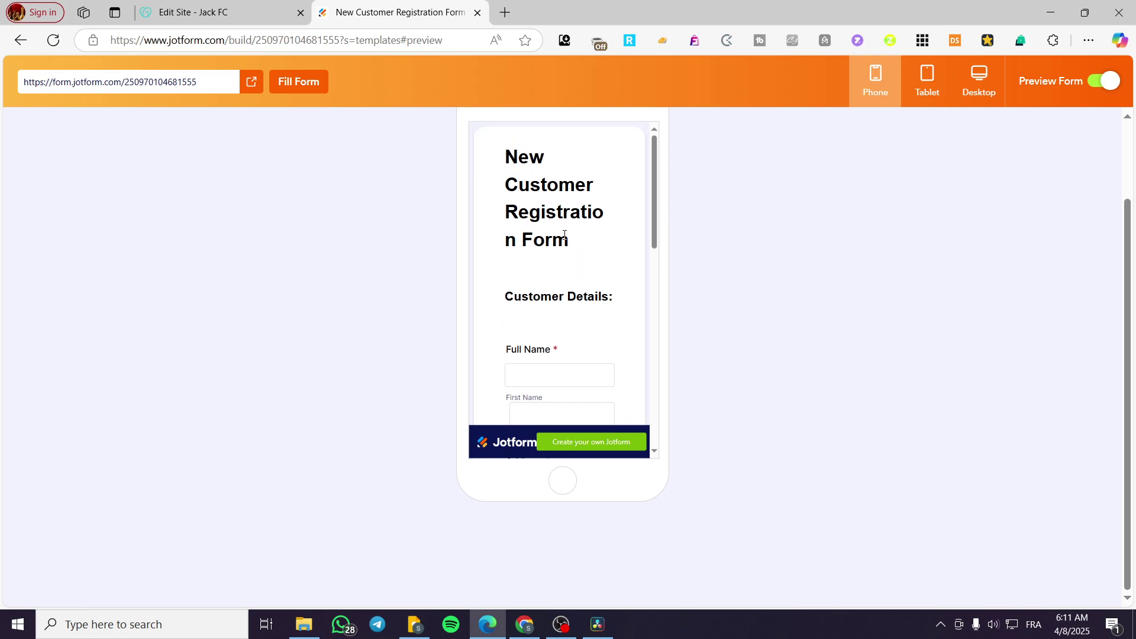
pyautogui.click(979, 82)
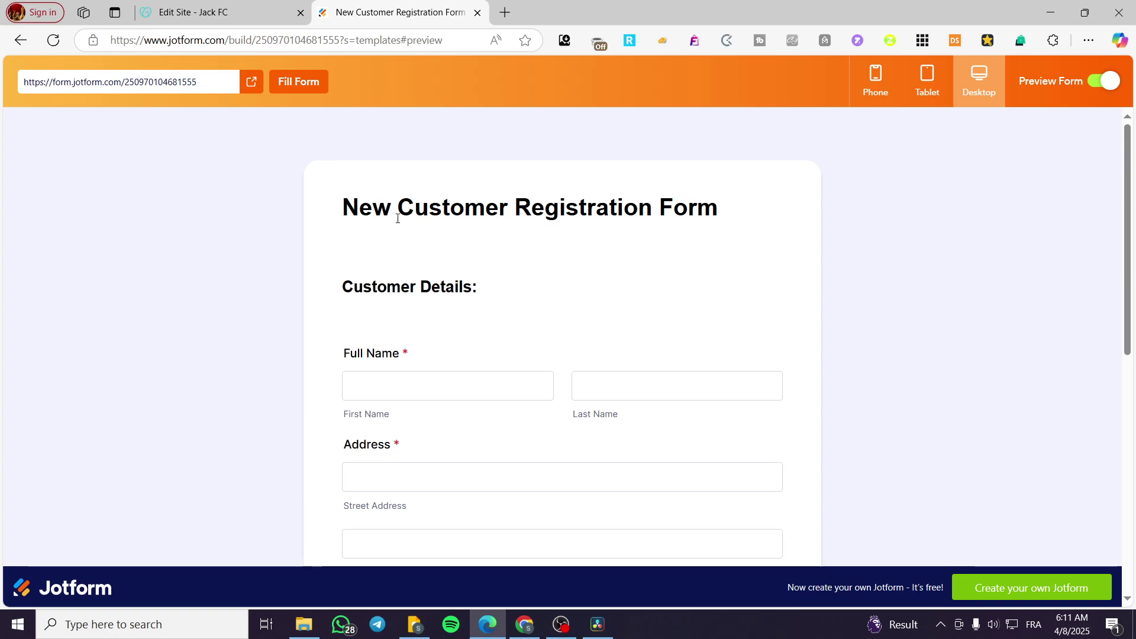
pyautogui.moveTo(397, 209); pyautogui.dragTo(344, 220)
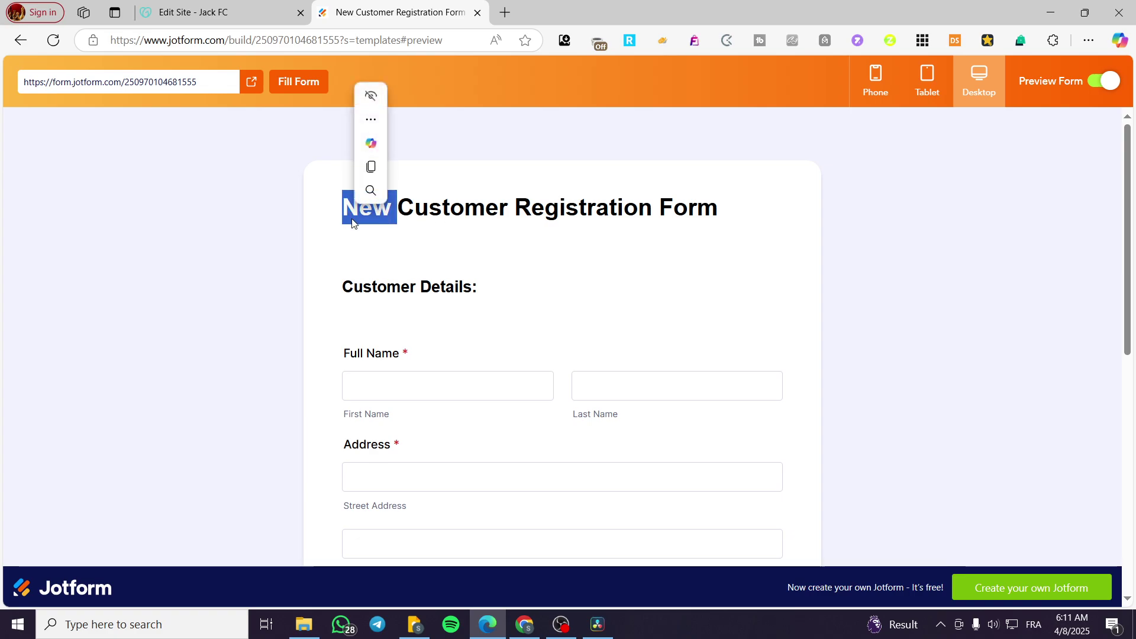
pyautogui.click(402, 219)
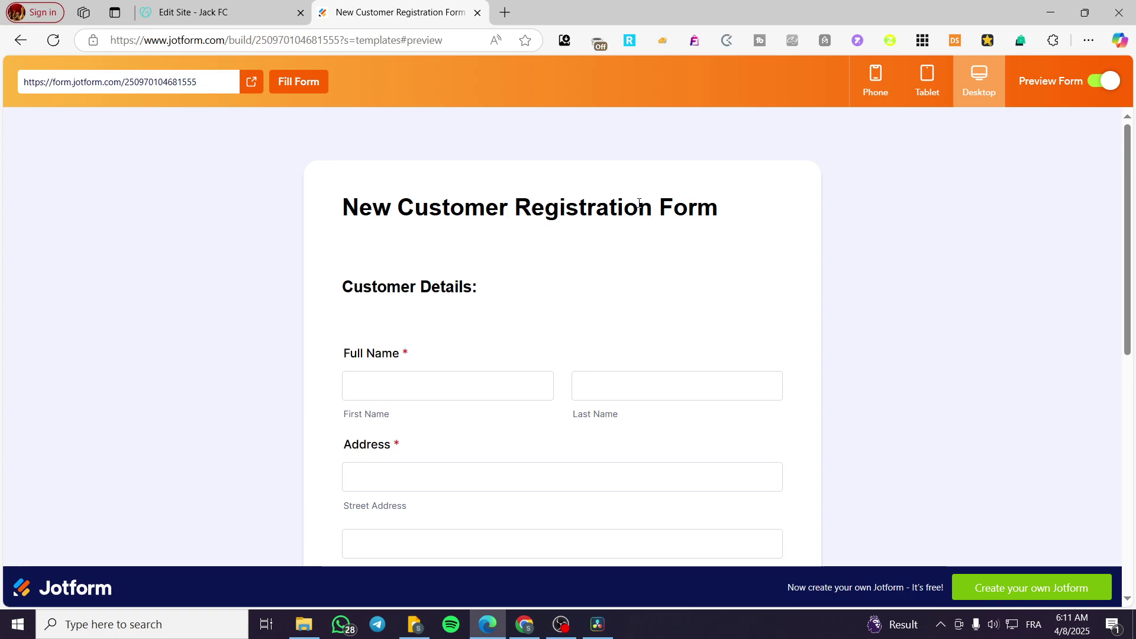
pyautogui.click(927, 82)
pyautogui.click(854, 94)
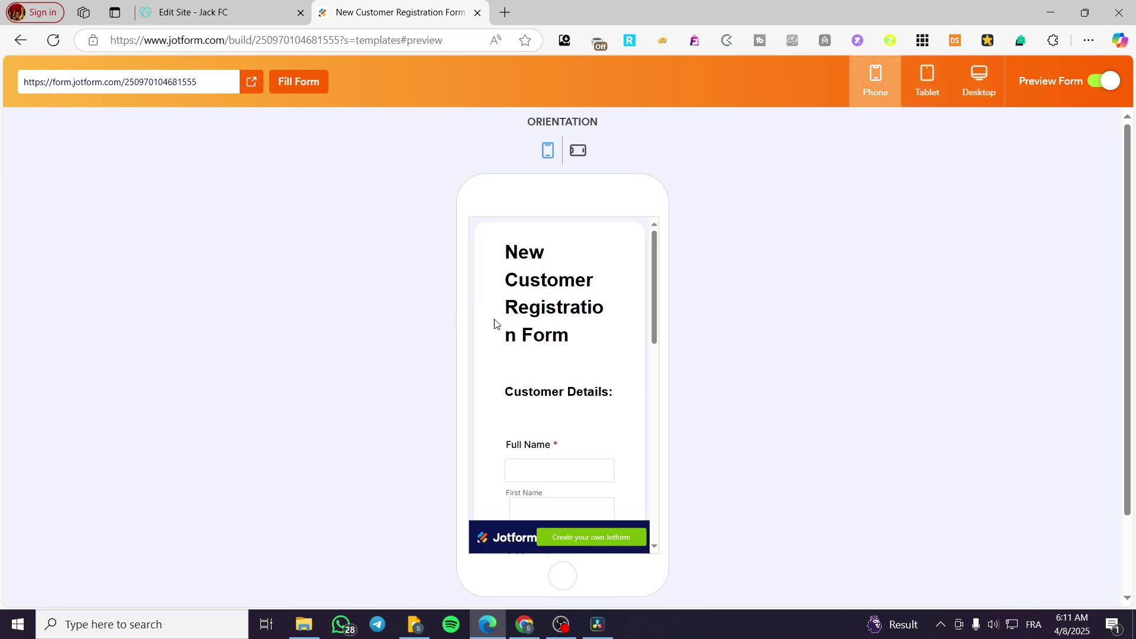
# Leave preview and delete 'New' so the title reads Customer Registration Form
pyautogui.click(978, 83)
pyautogui.click(1103, 81)
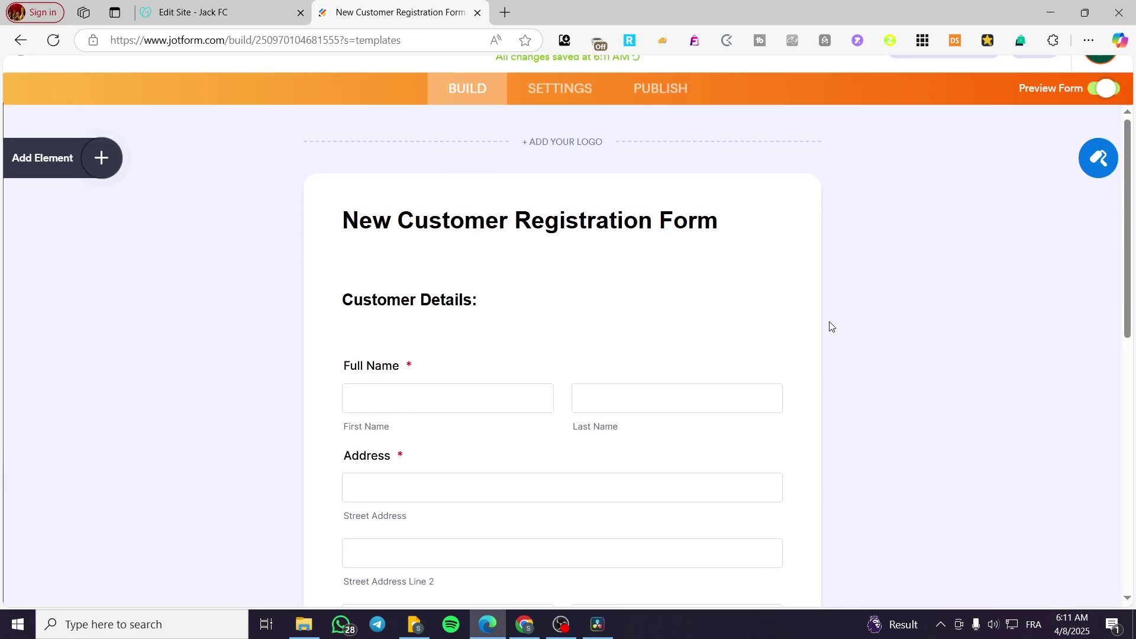
pyautogui.click(499, 255)
pyautogui.moveTo(397, 255); pyautogui.dragTo(342, 254)
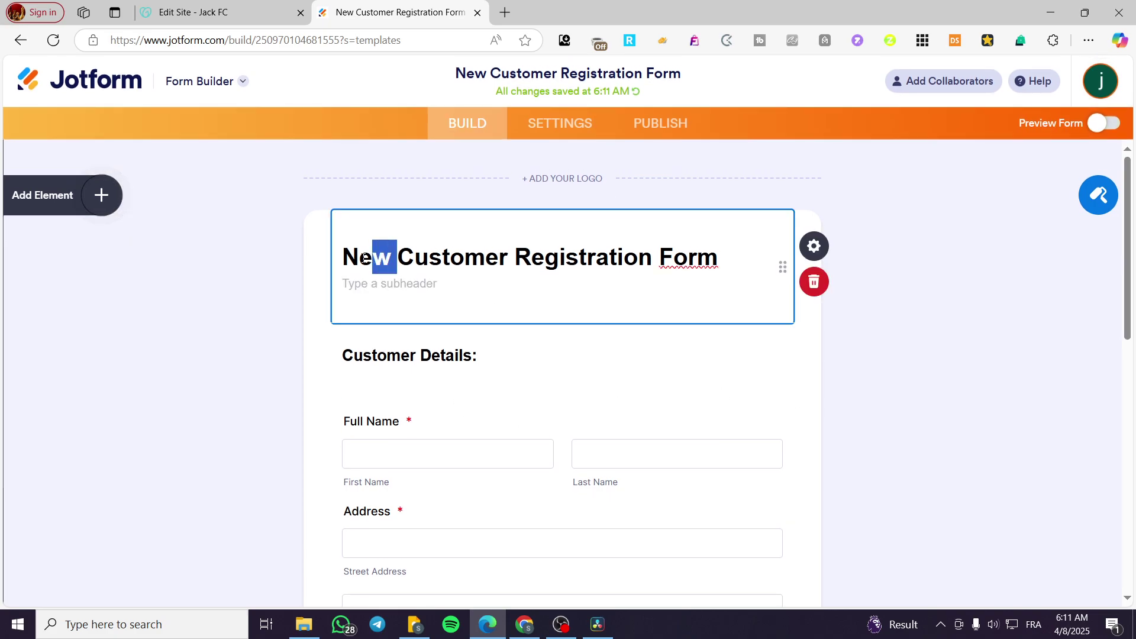
pyautogui.press('BackSpace')
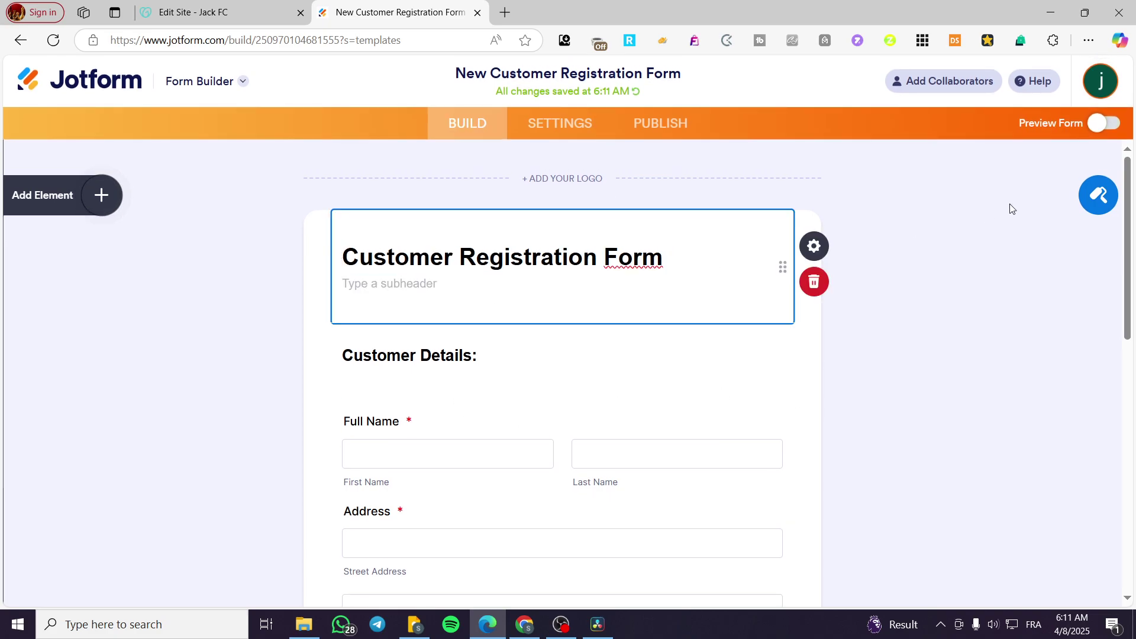
pyautogui.click(810, 449)
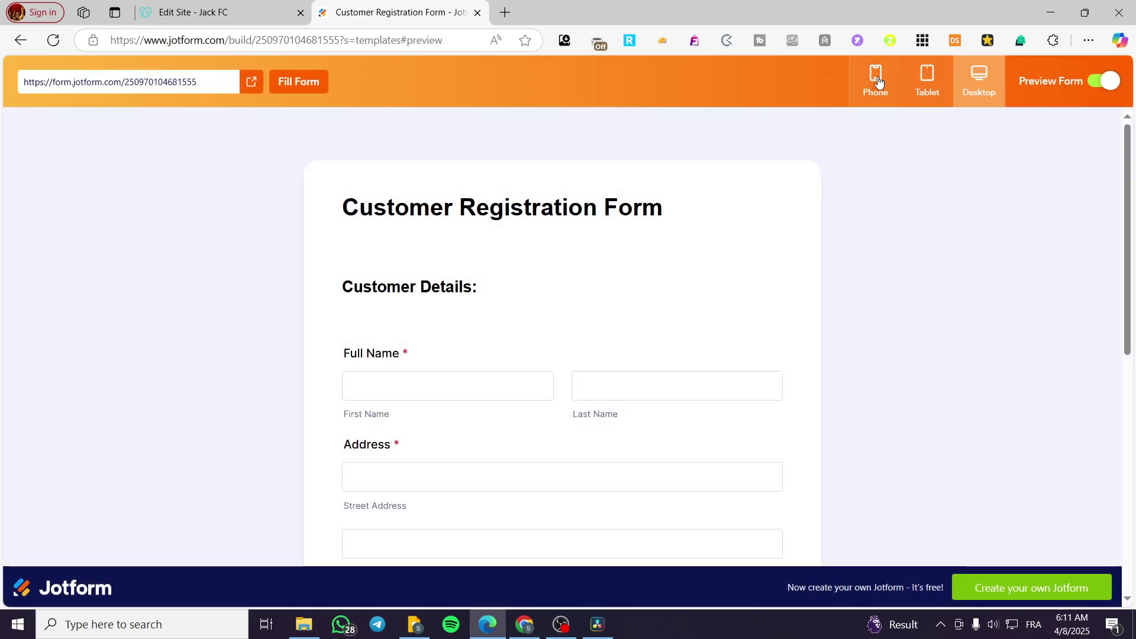
# Check the renamed form in phone preview and open the form's settings
pyautogui.click(878, 76)
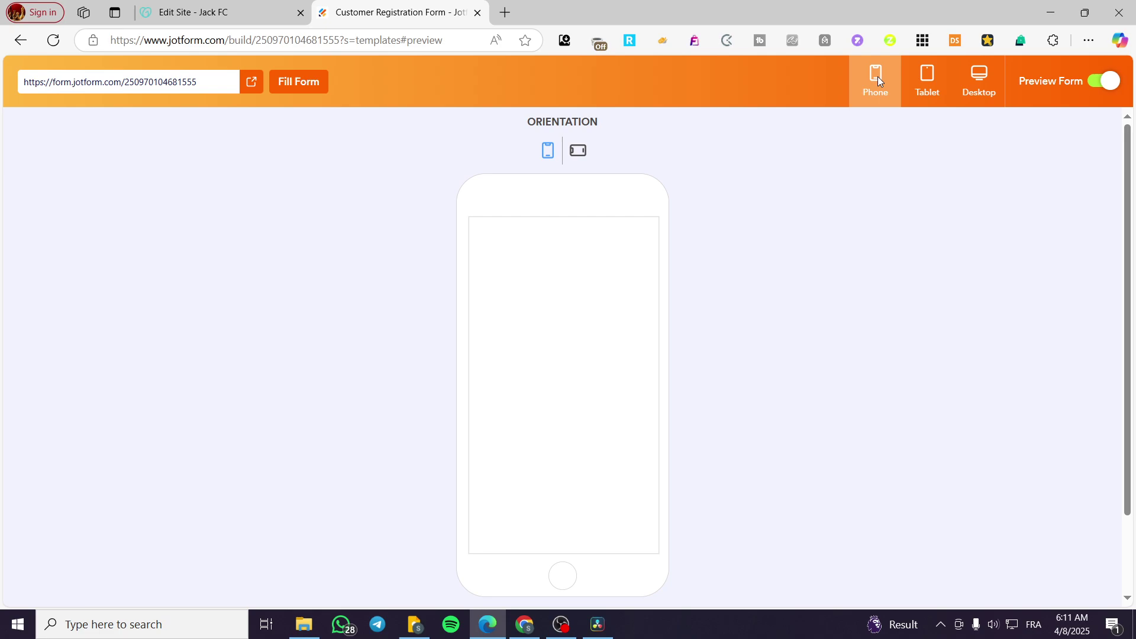
pyautogui.click(1108, 84)
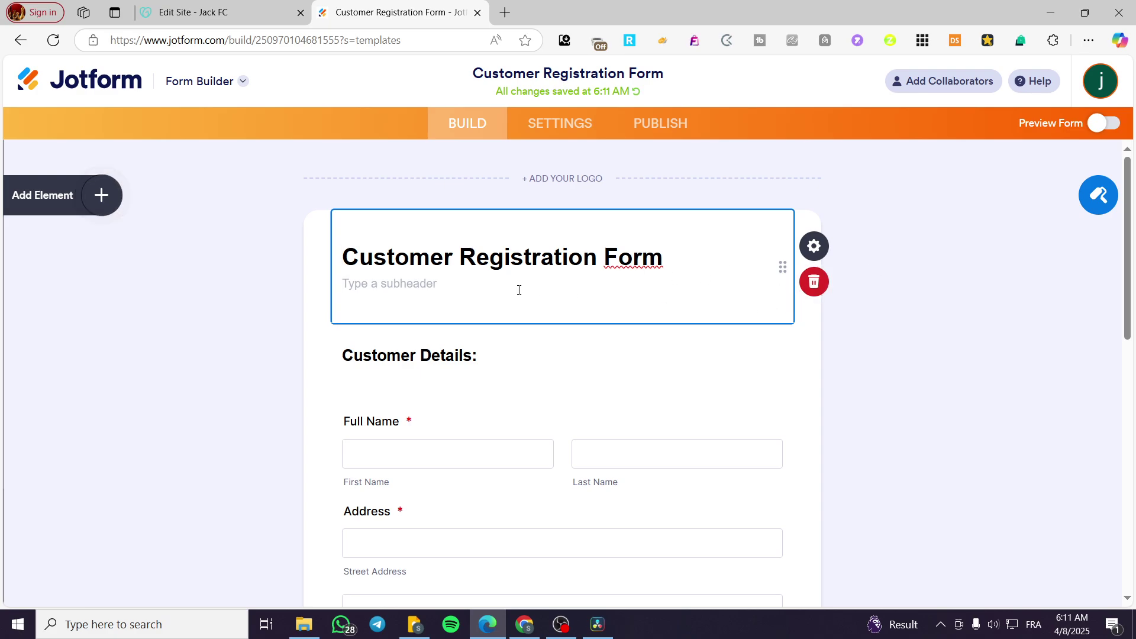
pyautogui.scroll(-2, 966, 436)
pyautogui.scroll(2, 893, 332)
pyautogui.click(588, 124)
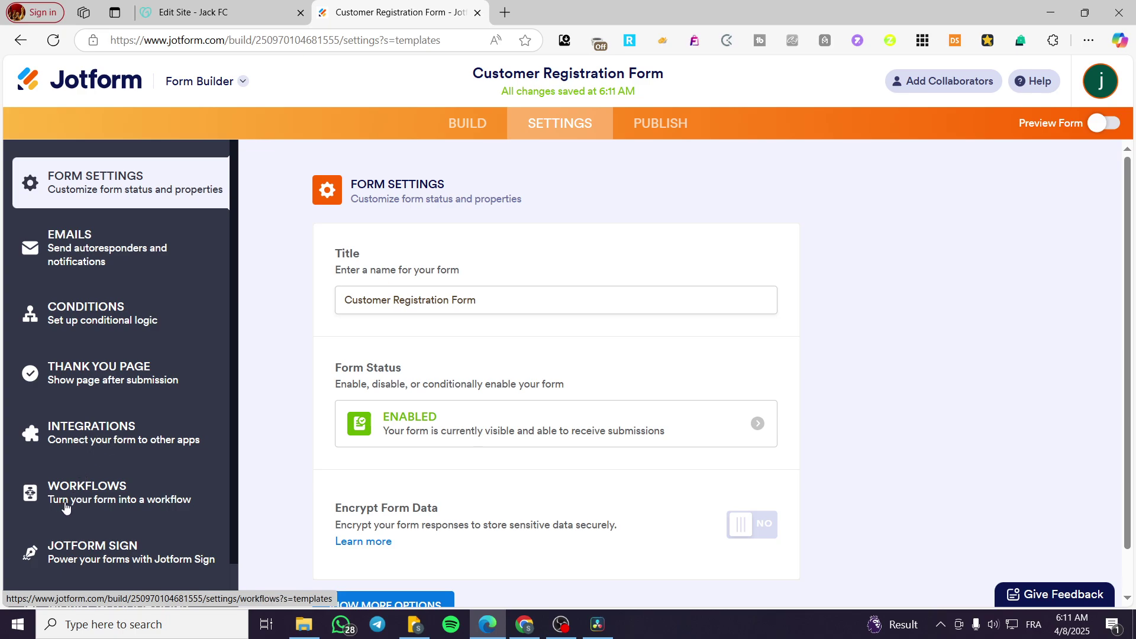
# Copy the form's script embed code from Publish > Embed
pyautogui.scroll(-1, 65, 507)
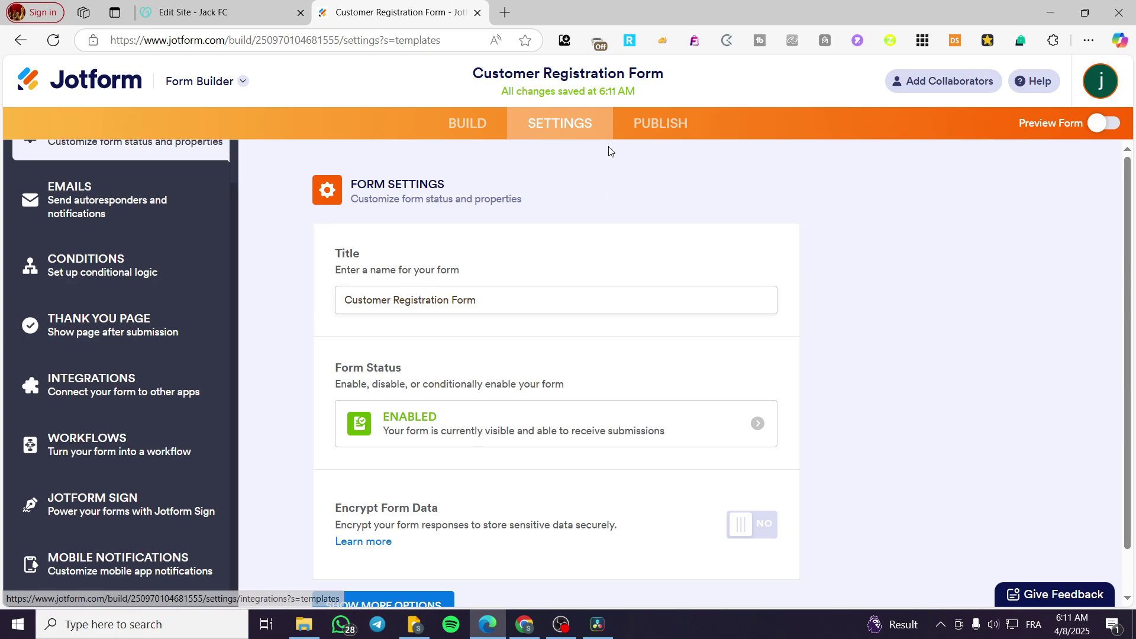
pyautogui.click(663, 130)
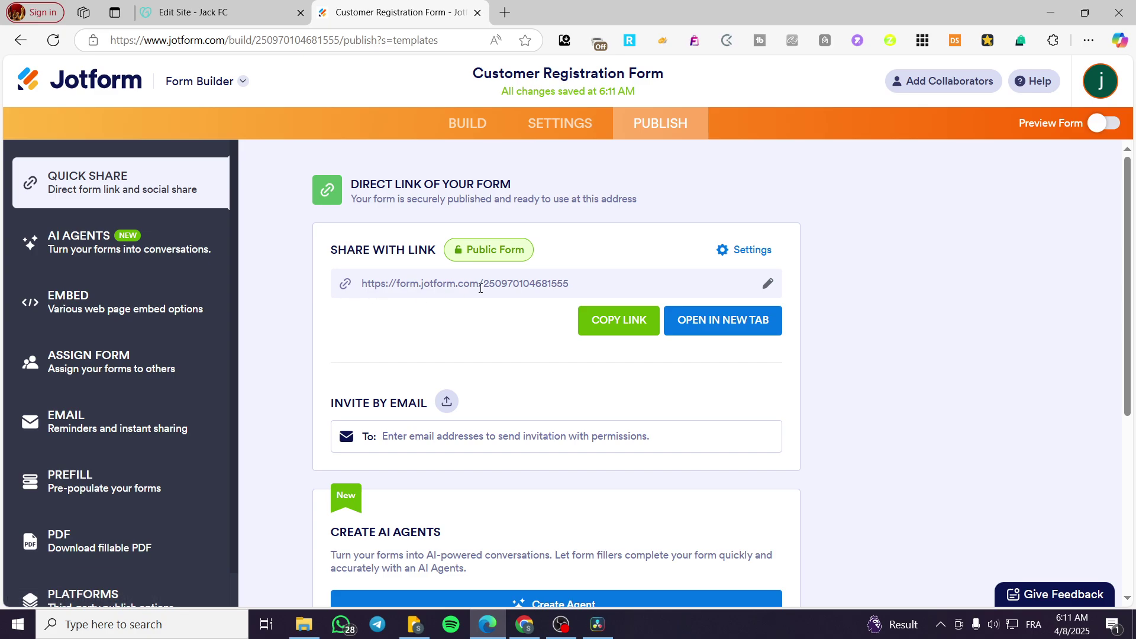
pyautogui.click(49, 303)
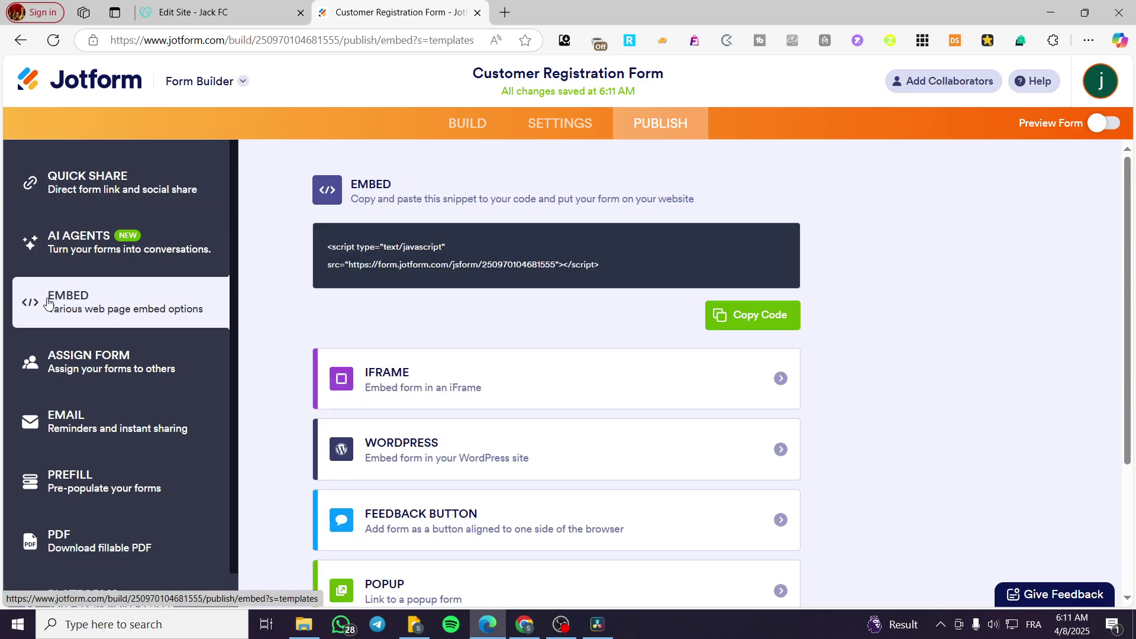
pyautogui.click(762, 315)
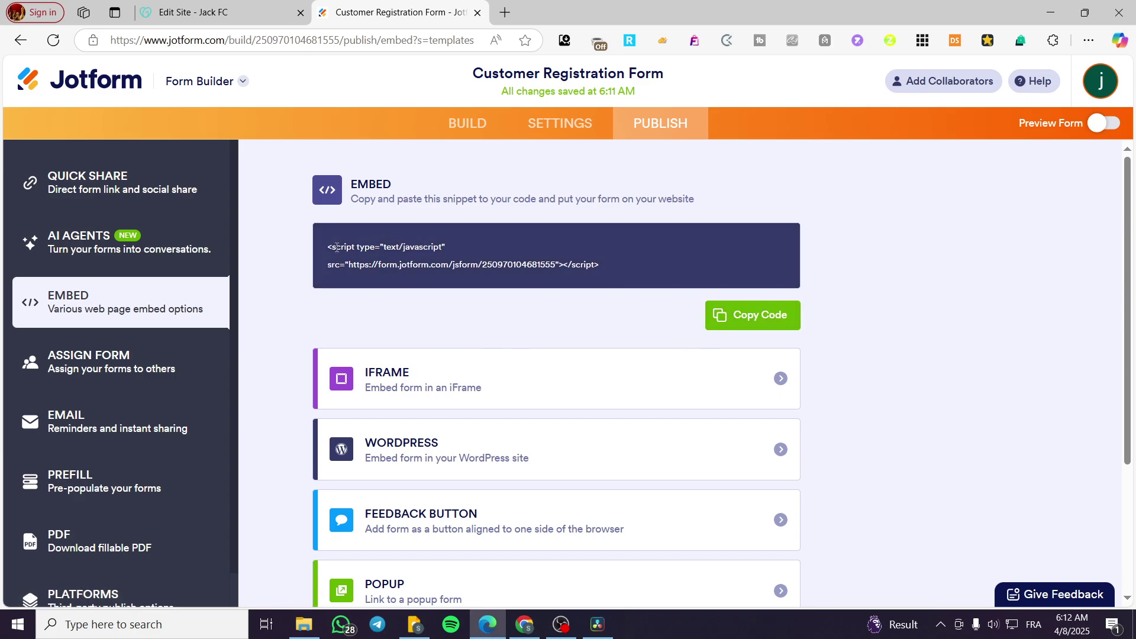
pyautogui.click(767, 315)
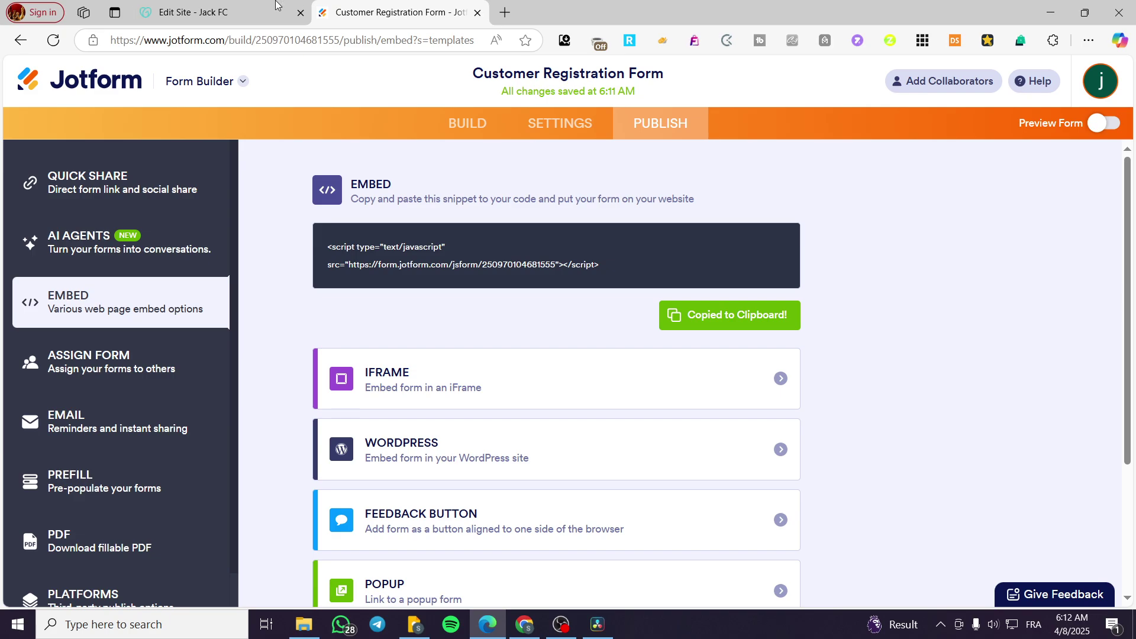
# Paste the Jotform script into the HTML section's custom code and check the rendered Customer Registration Form
pyautogui.click(232, 6)
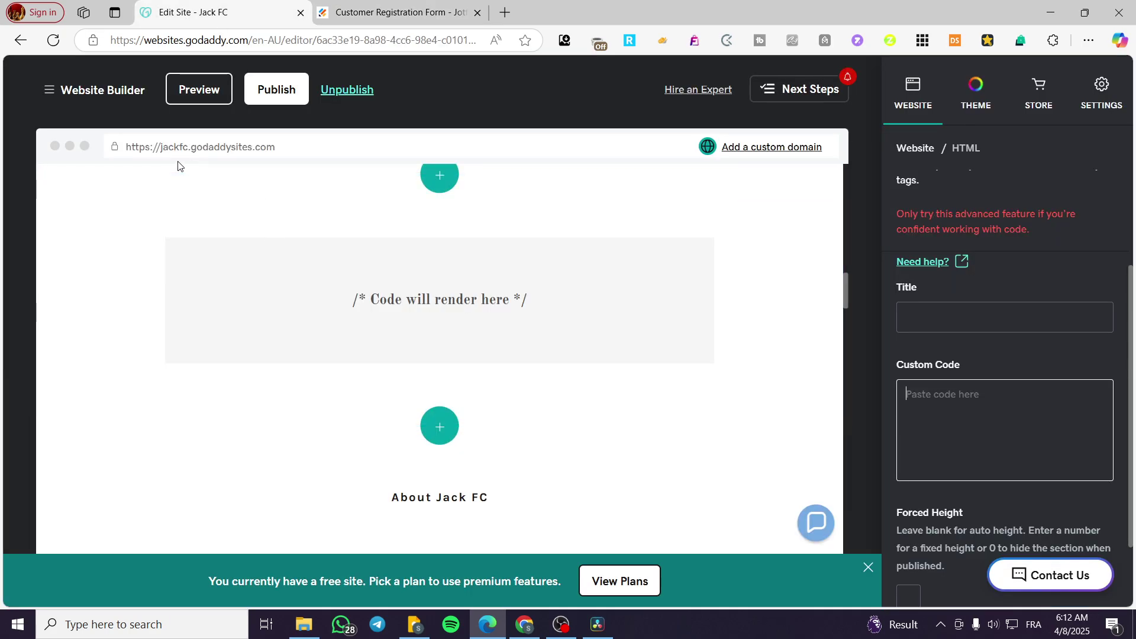
pyautogui.click(933, 395)
pyautogui.hotkey('ctrl', 'v')
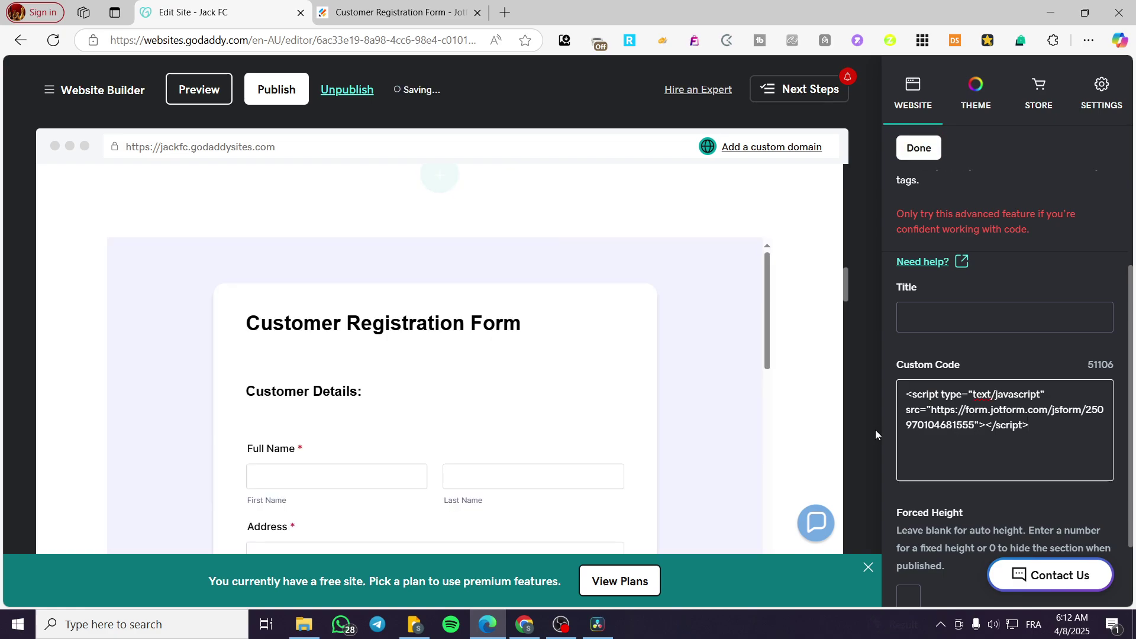
pyautogui.scroll(-5, 822, 385)
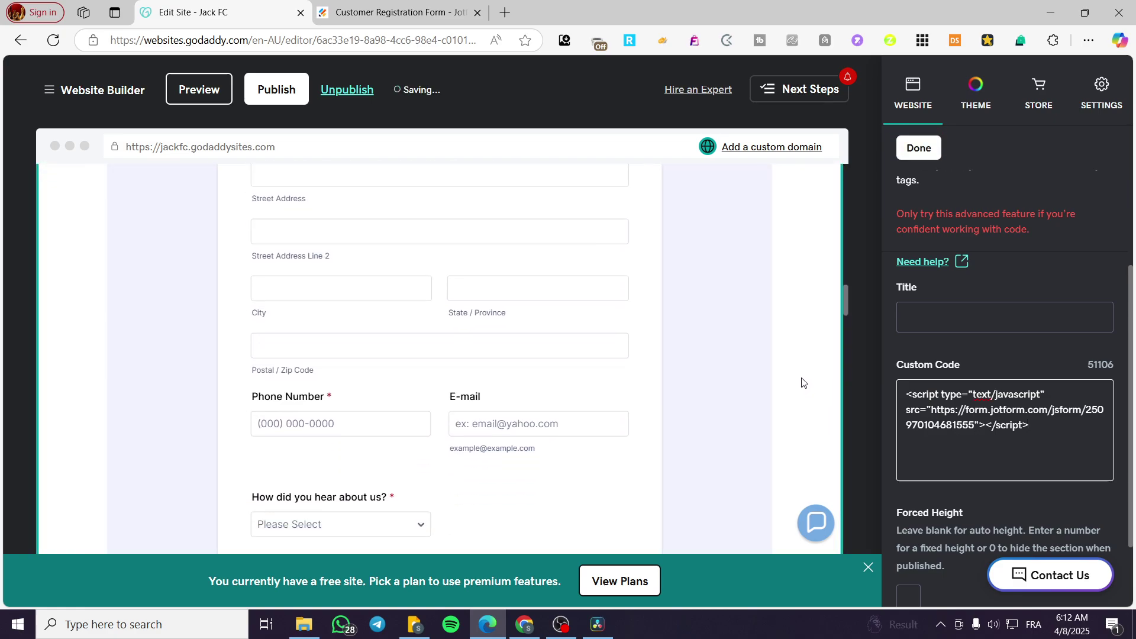
pyautogui.scroll(-3, 801, 385)
pyautogui.scroll(-2, 809, 418)
pyautogui.scroll(5, 590, 388)
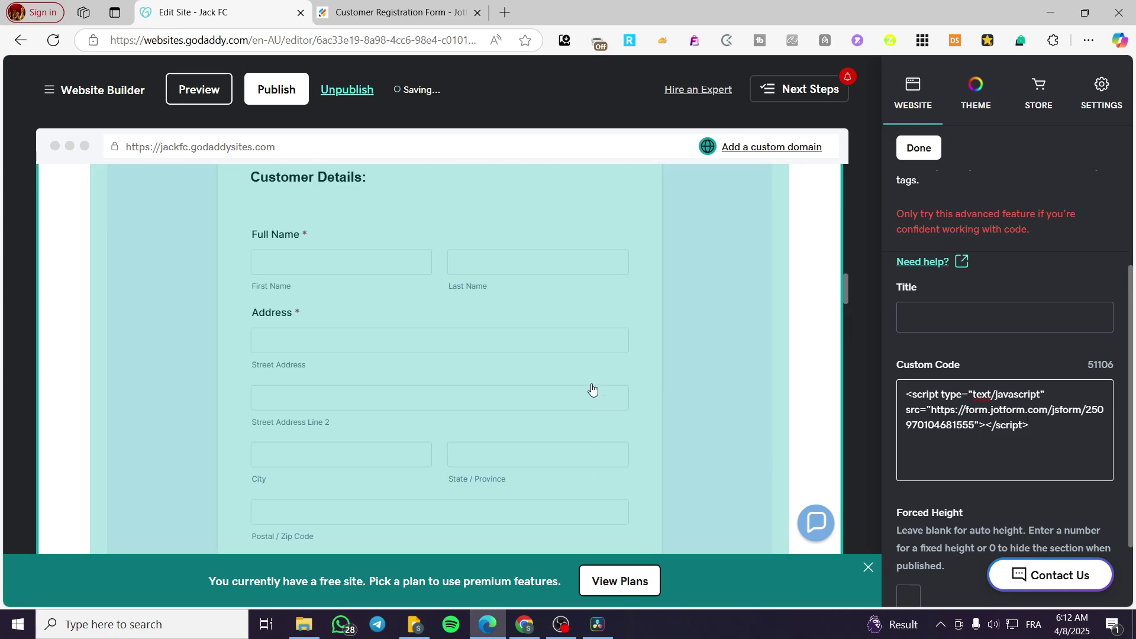
pyautogui.scroll(5, 342, 388)
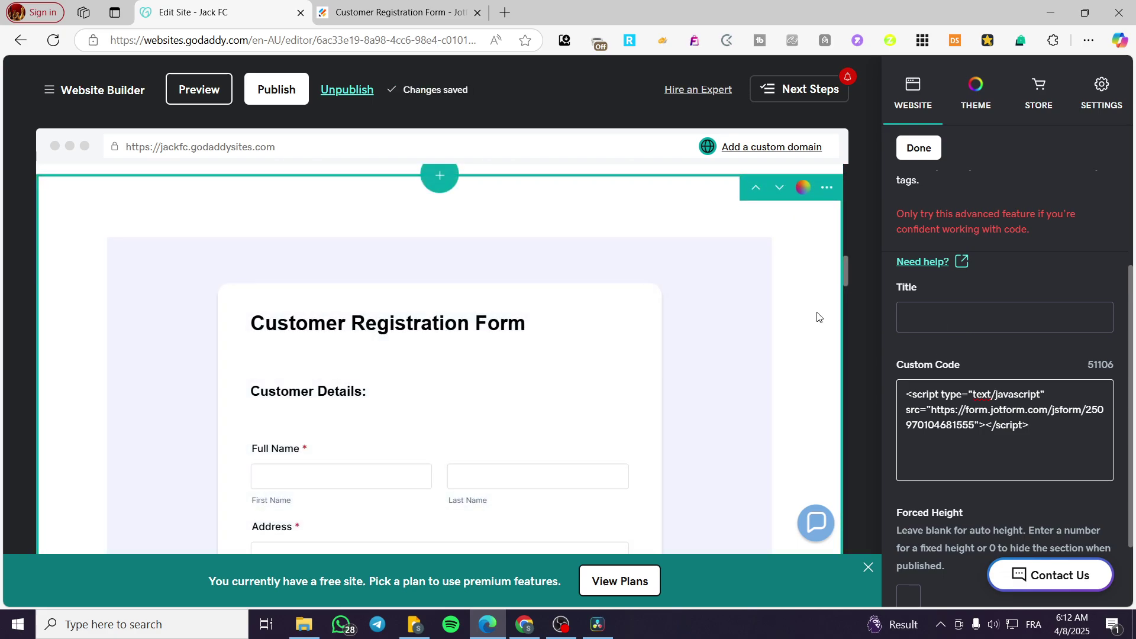